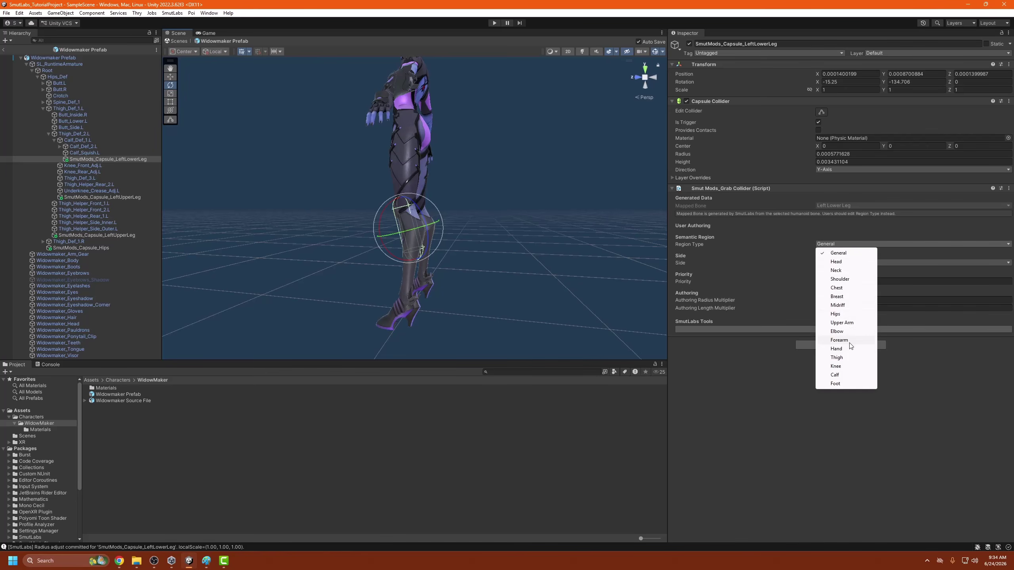
Set the selected left leg capsule's region type to Knee, and add a SmutLabs capsule to Calf_Def_2.L with radius multiplier 1.8125
left_click(841, 368)
right_click(79, 145)
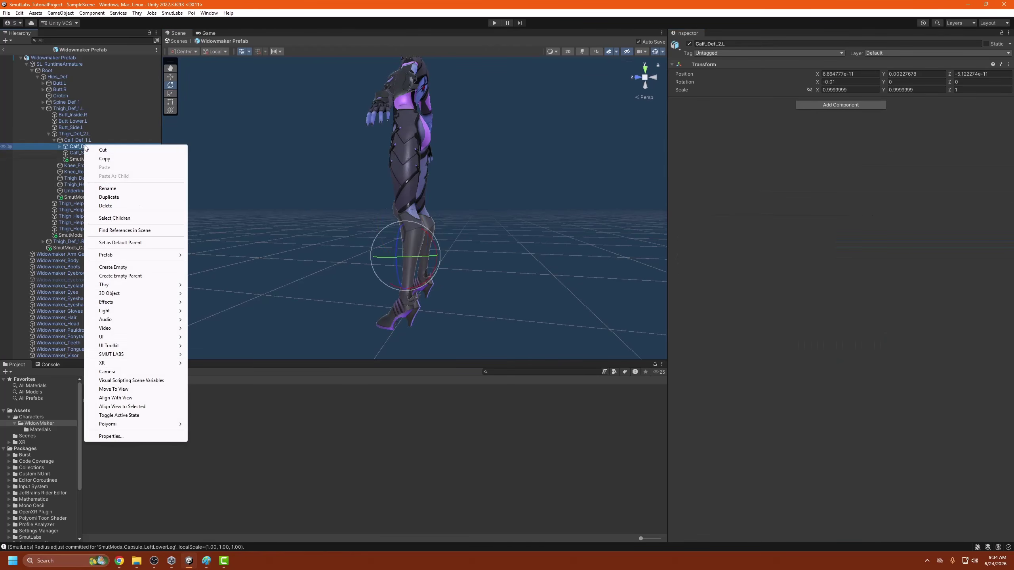
left_click(215, 353)
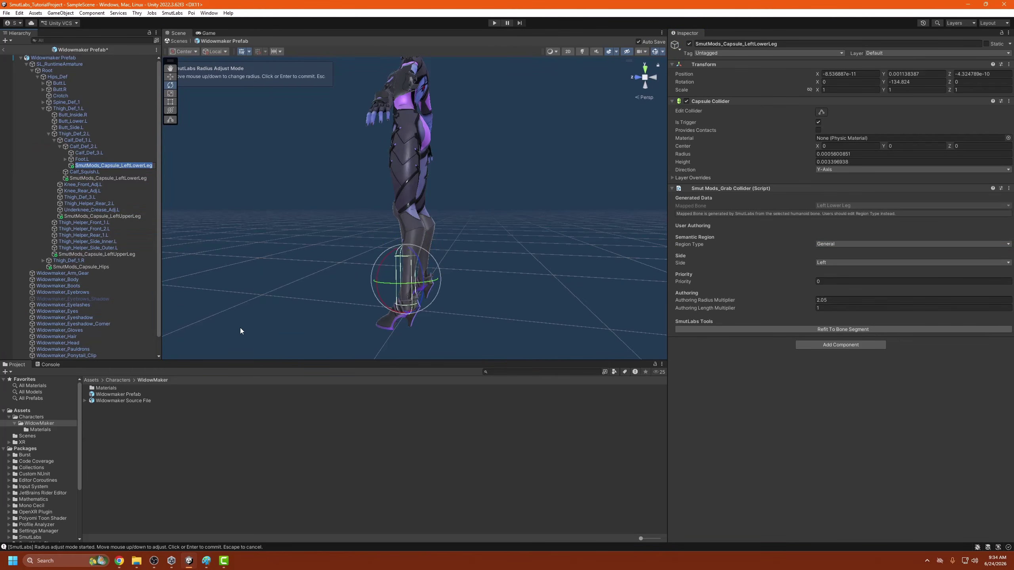
left_click(527, 277)
Tilt the new Calf_Def_2.L capsule to about 9.7 degrees in X and set its region type to Foot
key("e")
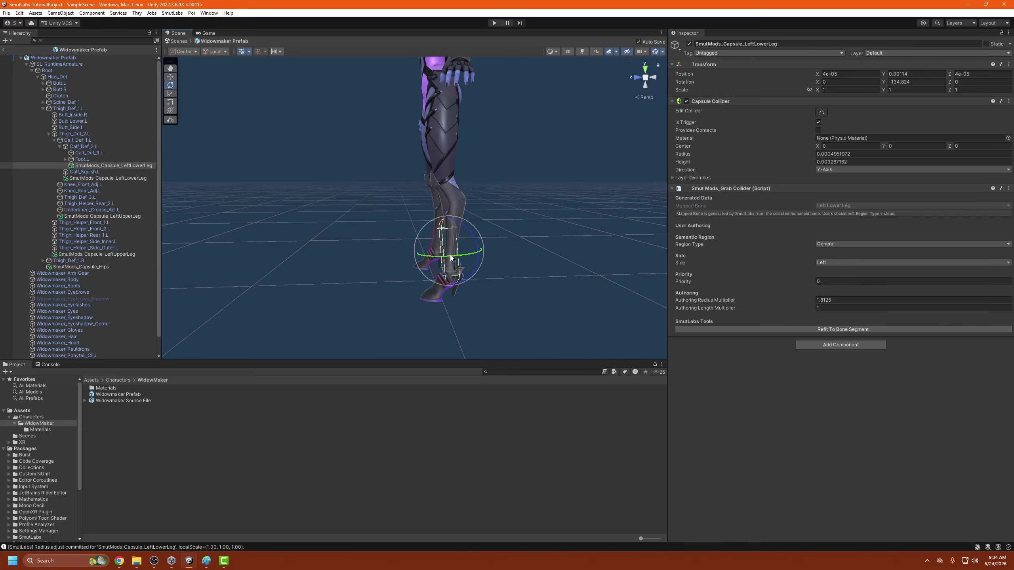
left_click_drag(439, 255, 443, 240)
left_click(834, 244)
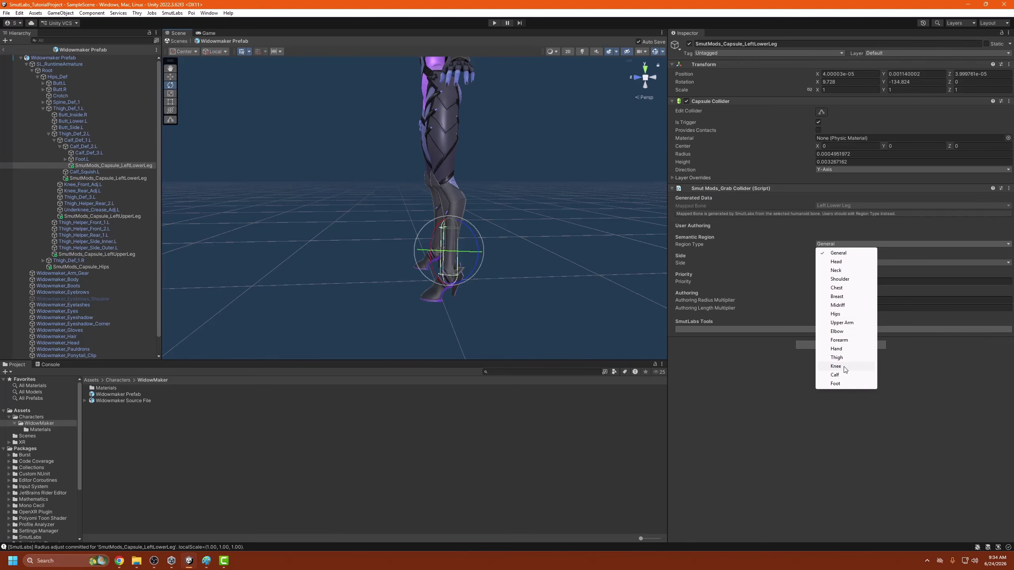
left_click(835, 382)
Add a SmutLabs capsule to Foot.L with radius multiplier 4.925 and set its region type to Foot
left_click(83, 160)
right_click(83, 160)
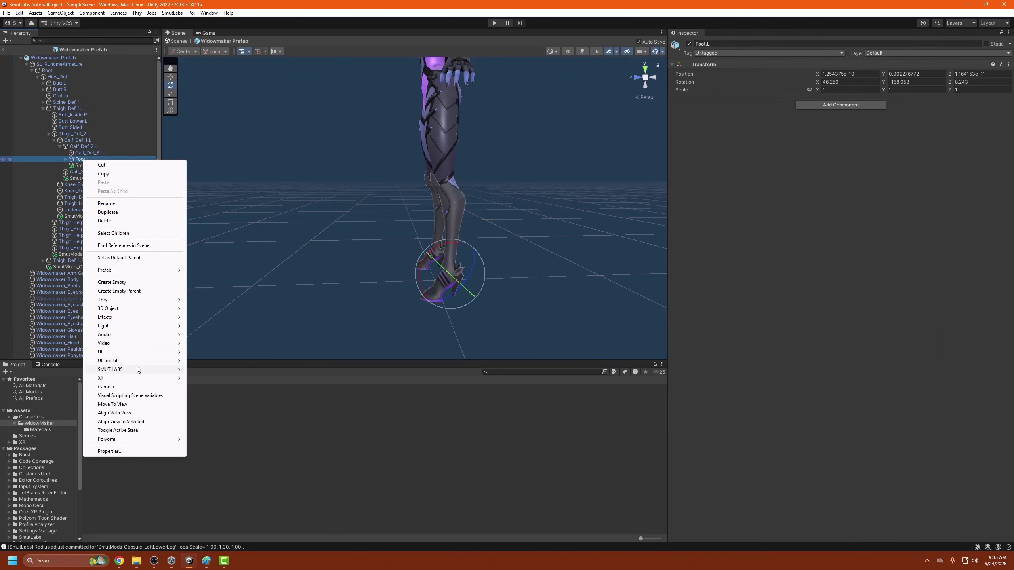
mouse_move(161, 370)
left_click(226, 413)
left_click(834, 244)
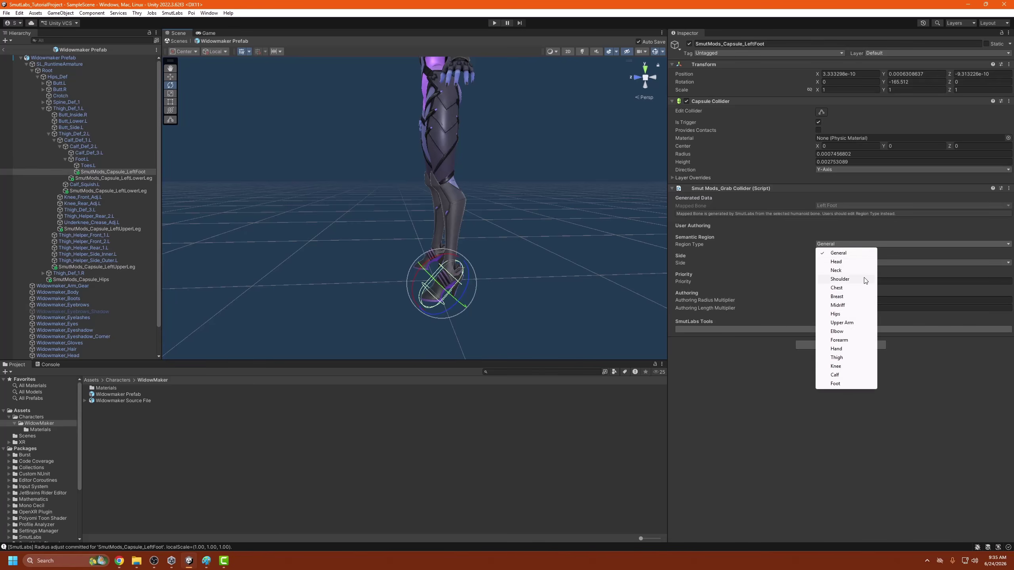
left_click(839, 385)
Fit the left knee capsule around the knee: rotation about -3.39, -128.81, -10.73 and position 2e-05, 0.00092, 0.0003
left_click_drag(566, 264, 626, 211)
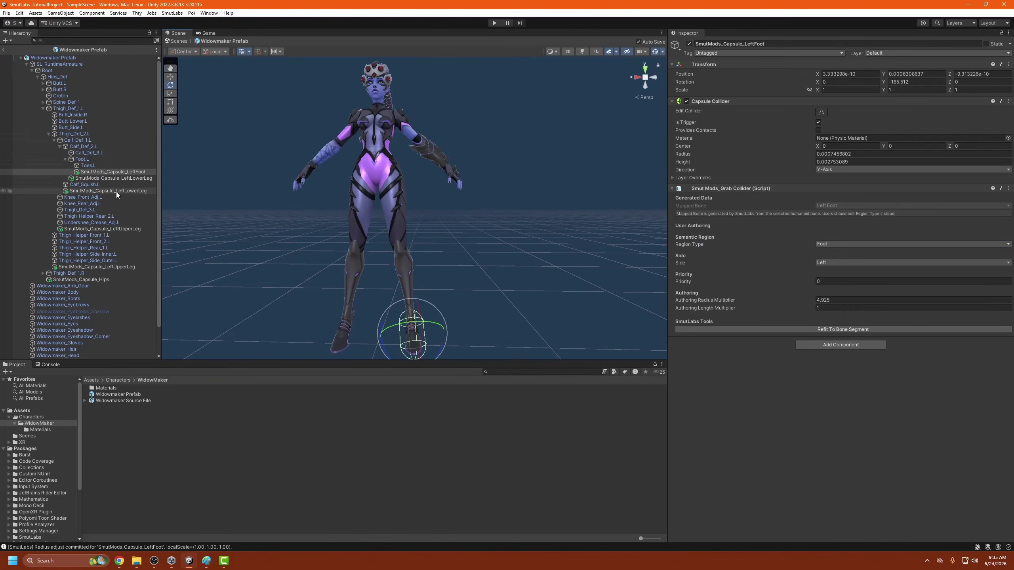
left_click(47, 70)
key("f")
left_click(383, 249)
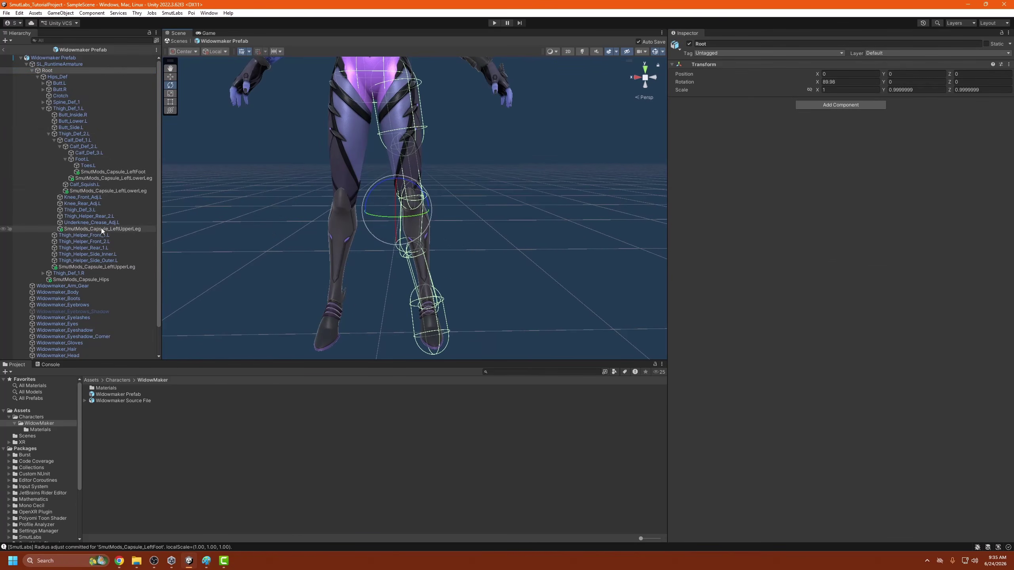
left_click(382, 249)
left_click(383, 249)
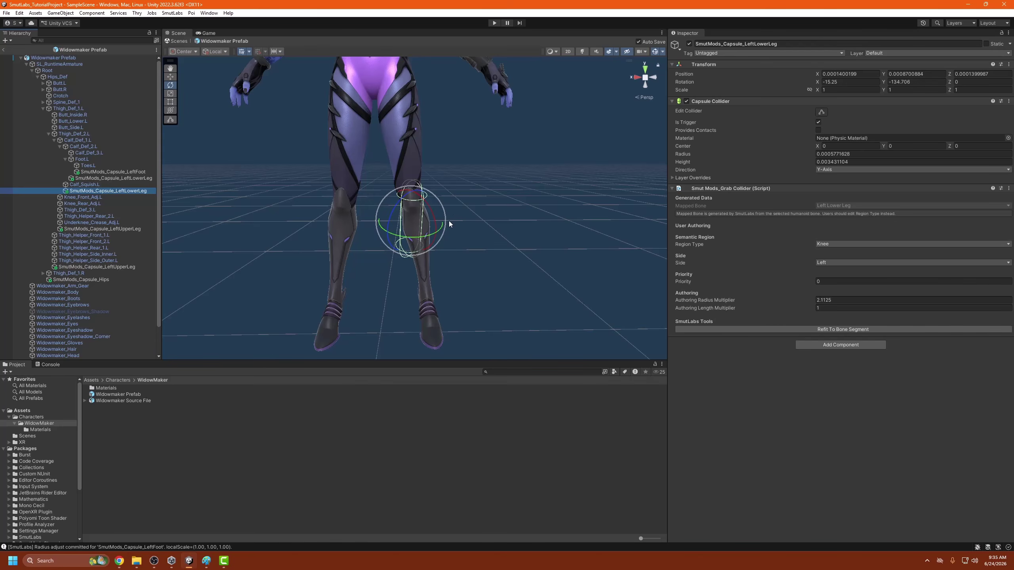
left_click_drag(446, 224, 405, 222)
key("w")
left_click_drag(405, 222, 340, 220)
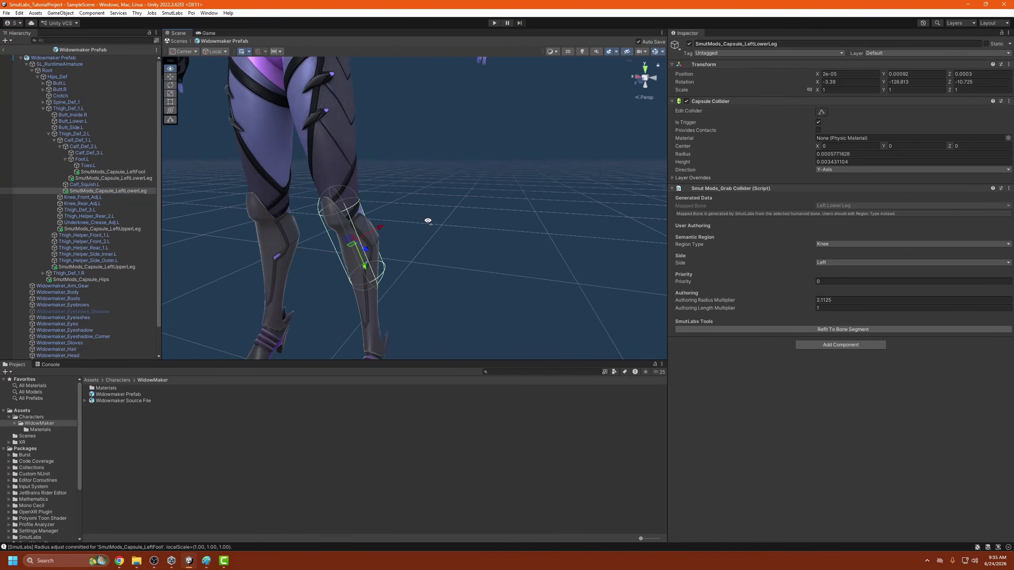
Check all left leg capsules together from Root and mirror the left foot capsule to the opposite side
left_click(46, 70)
key("f")
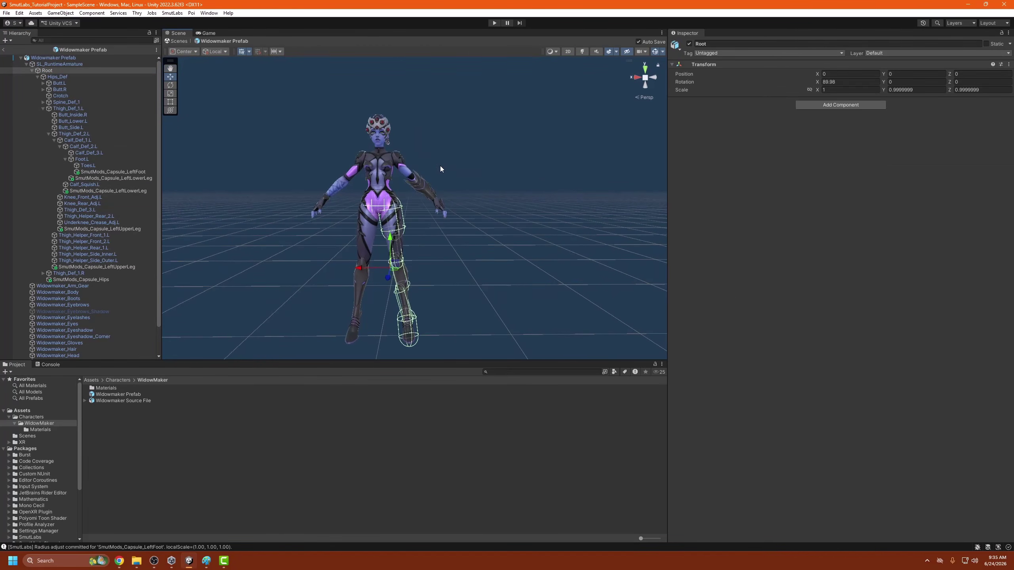
scroll(440, 166, "up", 3)
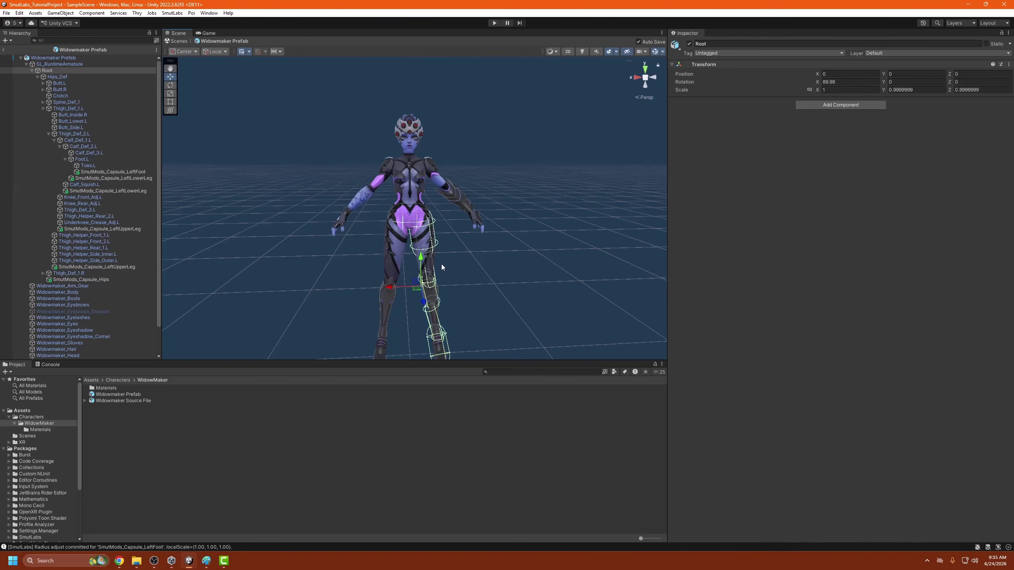
scroll(199, 193, "up", 3)
scroll(200, 193, "down", 4)
left_click(119, 172)
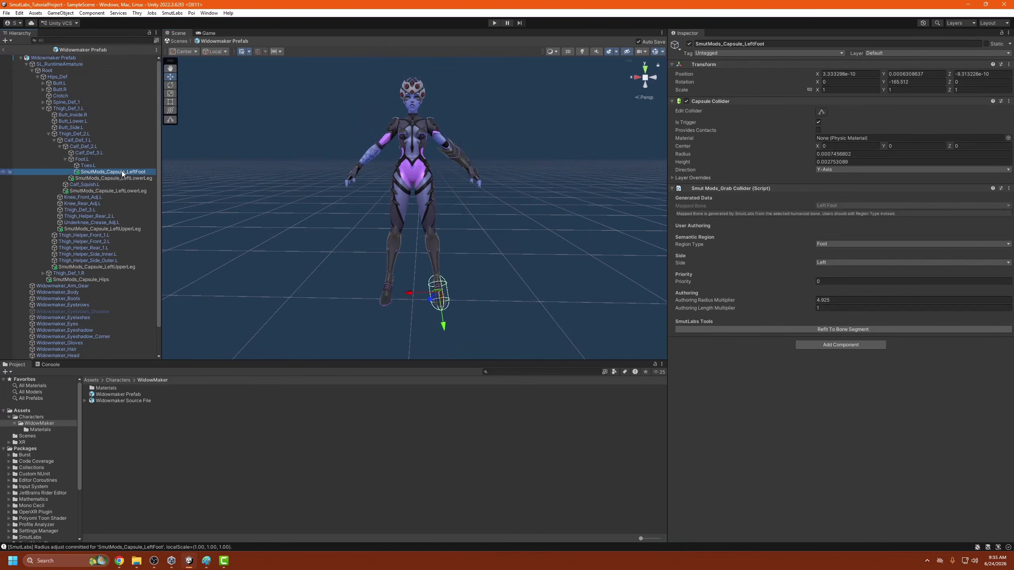
right_click(134, 173)
mouse_move(189, 390)
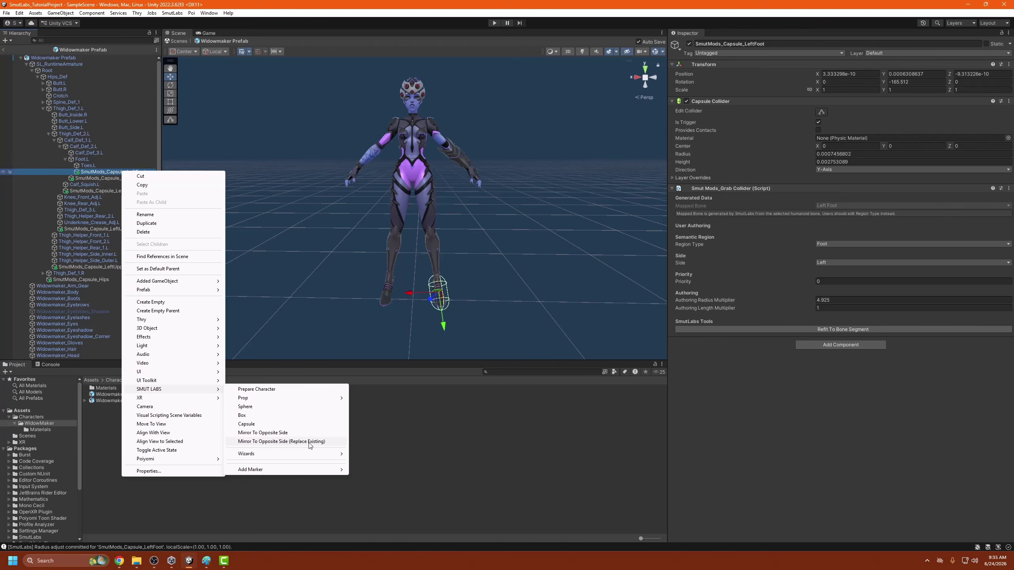
left_click(312, 431)
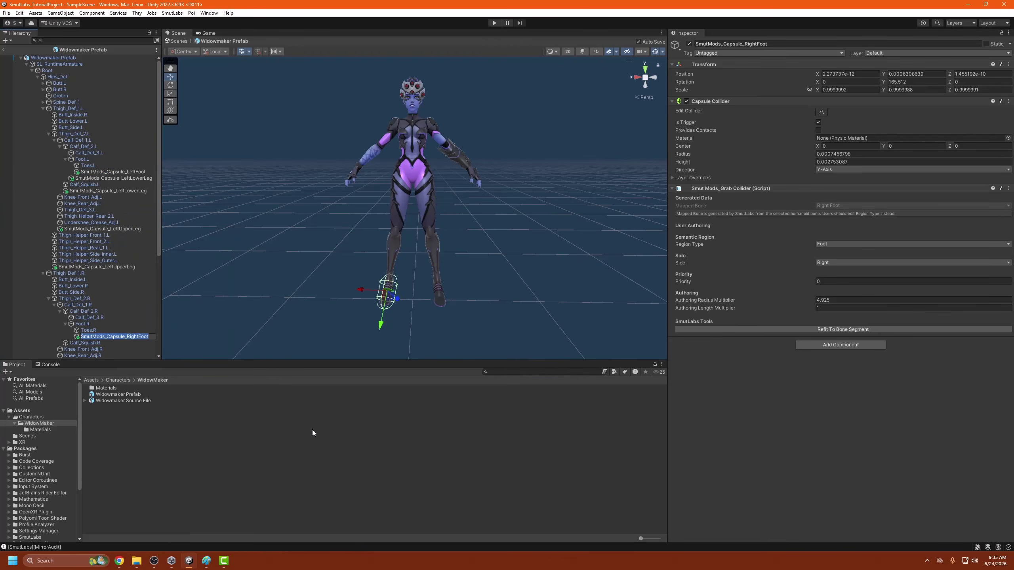
Mirror both left lower leg capsules to the opposite side
right_click(116, 178)
mouse_move(185, 396)
left_click(258, 439)
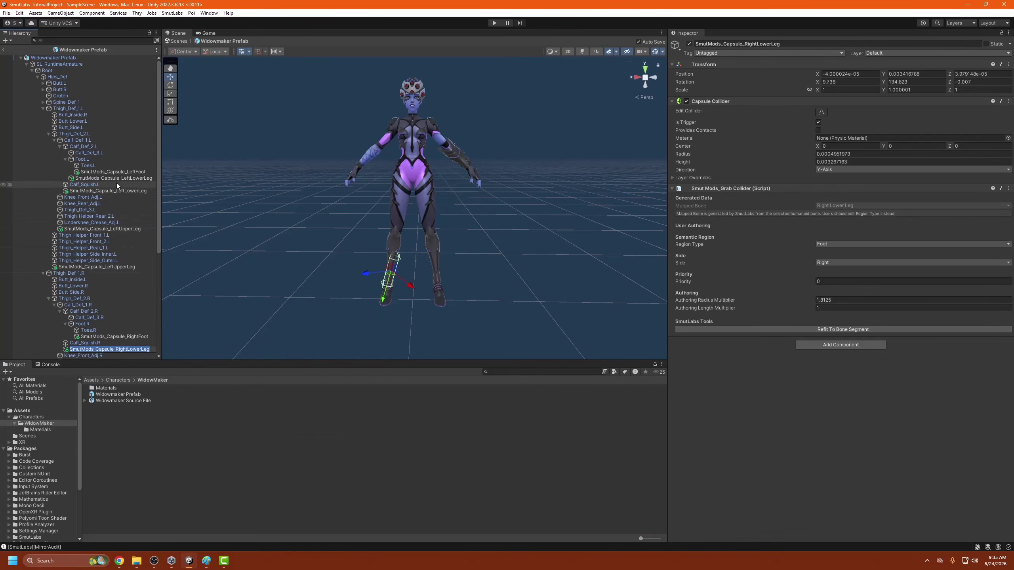
right_click(115, 190)
left_click(274, 453)
Mirror both left upper leg capsules to the opposite side
right_click(123, 228)
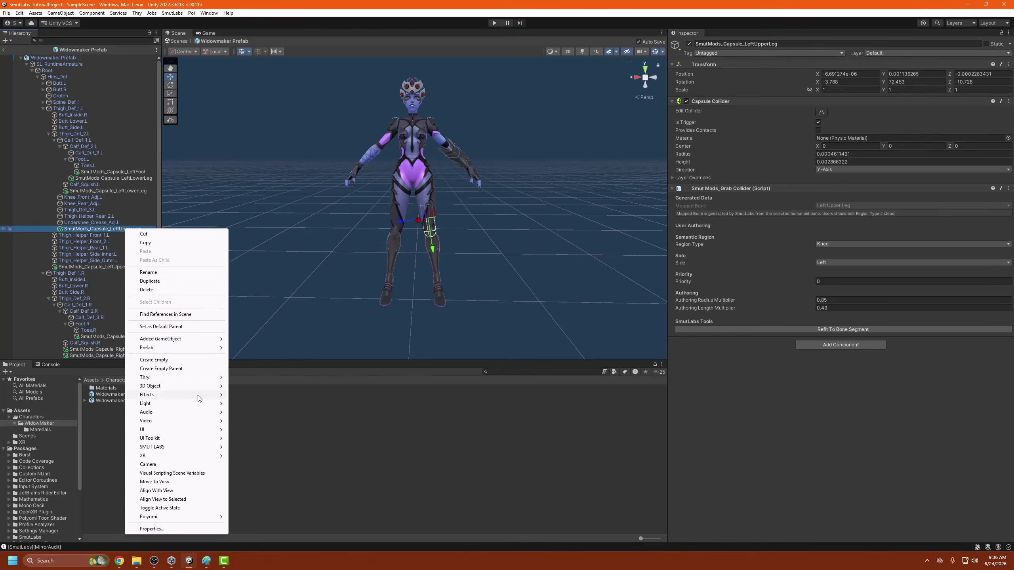
mouse_move(176, 446)
left_click(277, 490)
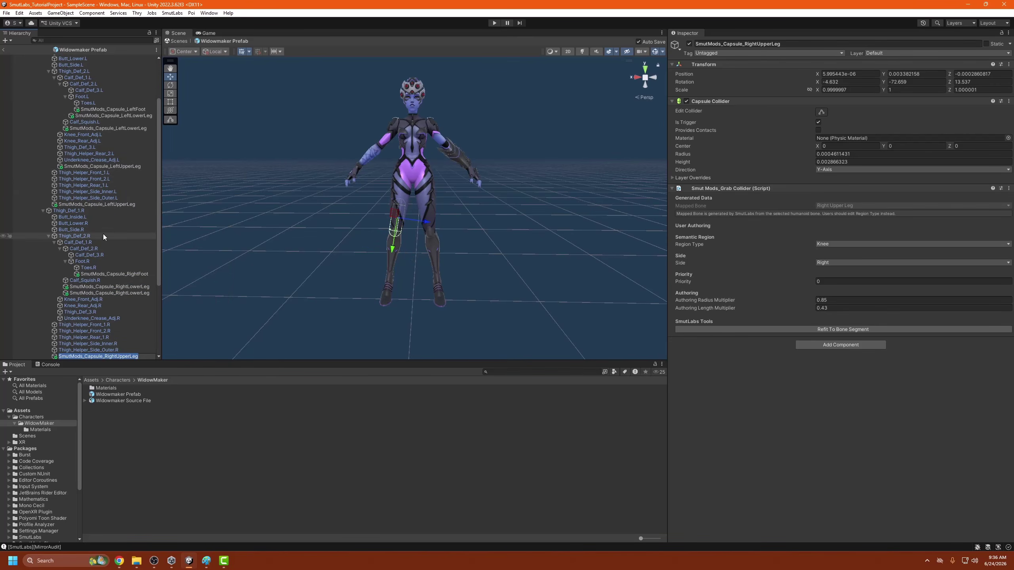
right_click(97, 204)
mouse_move(175, 423)
left_click(275, 455)
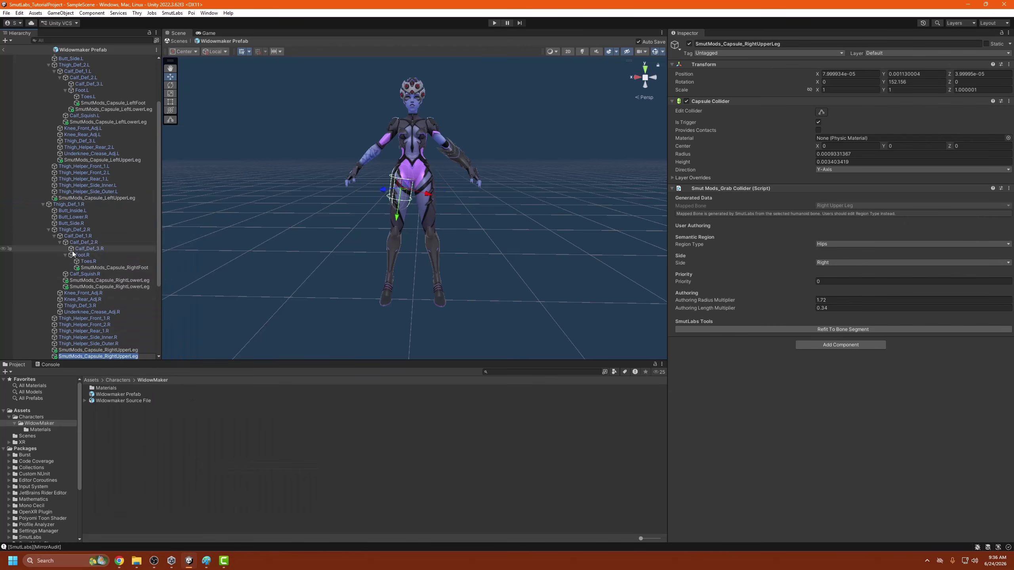
Examine the capsules on both legs from Root, and inspect the mirrored right upper leg, lower leg and foot capsules individually
scroll(160, 81, "up", 3)
scroll(160, 81, "up", 1)
left_click(47, 70)
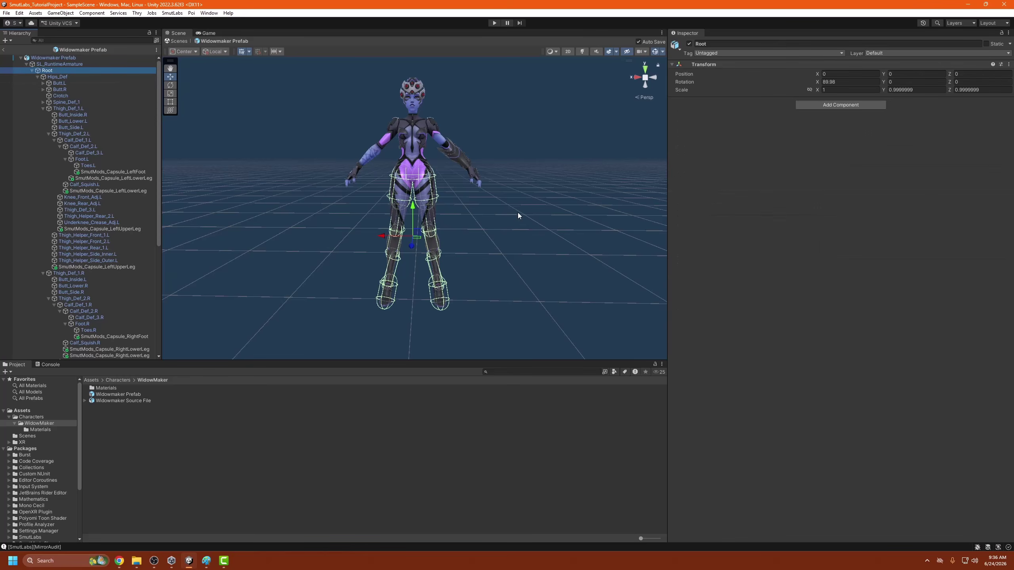
left_click_drag(518, 225, 459, 264)
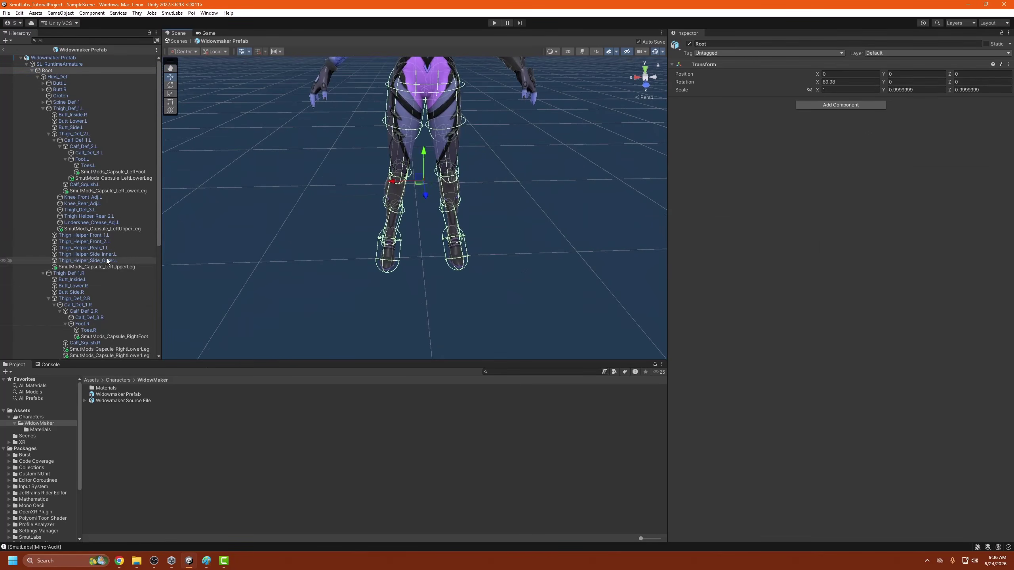
scroll(100, 260, "down", 5)
left_click(107, 258)
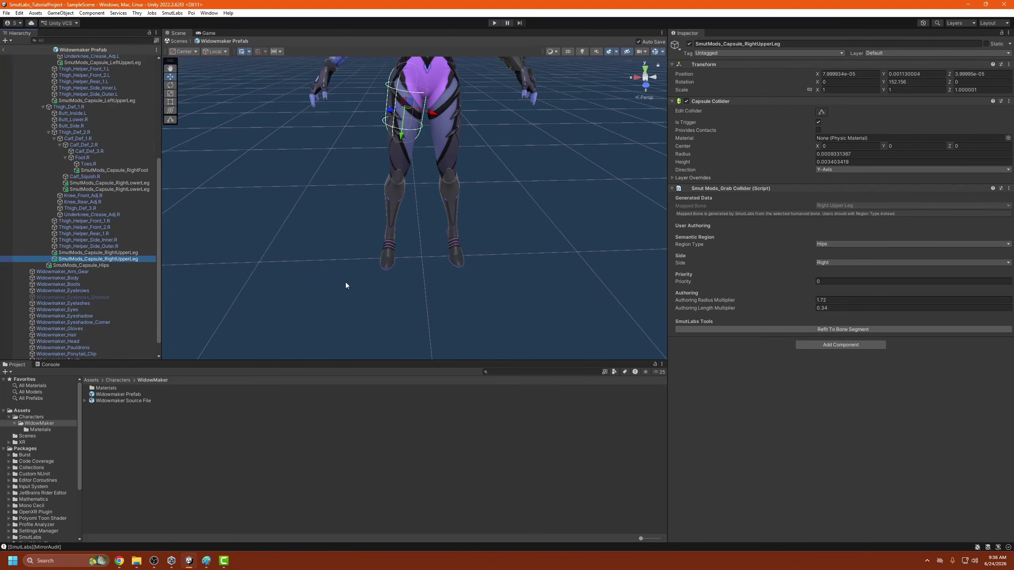
left_click(98, 252)
left_click(109, 182)
left_click(123, 171)
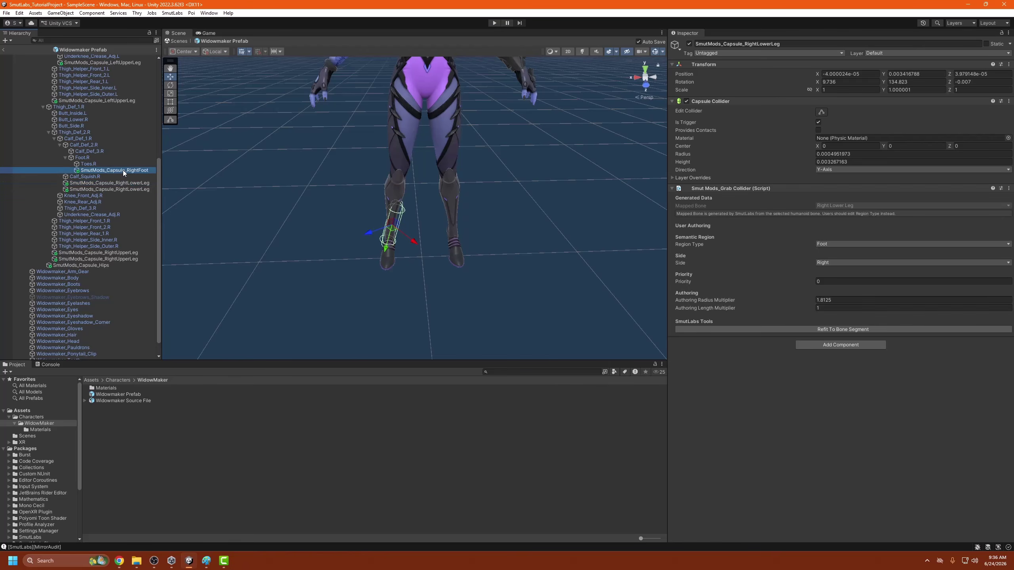
left_click_drag(493, 247, 496, 143)
scroll(496, 143, "down", 4)
scroll(34, 112, "up", 7)
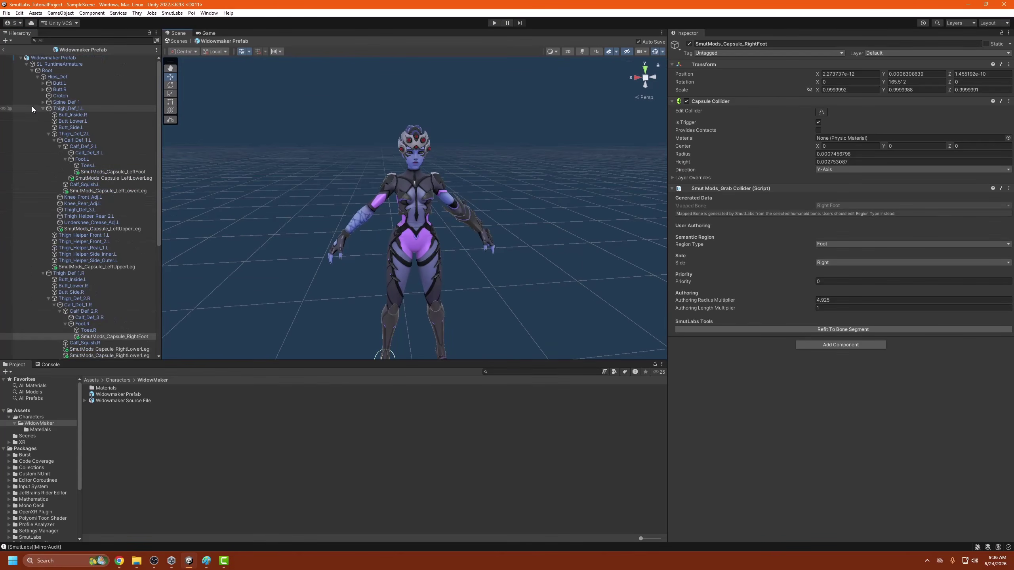
Collapse both thigh bone branches in the hierarchy and expand the spine chain from Spine_Def_1 through Spine_Def_3
left_click(43, 108)
left_click(42, 114)
left_click(43, 102)
left_click(49, 108)
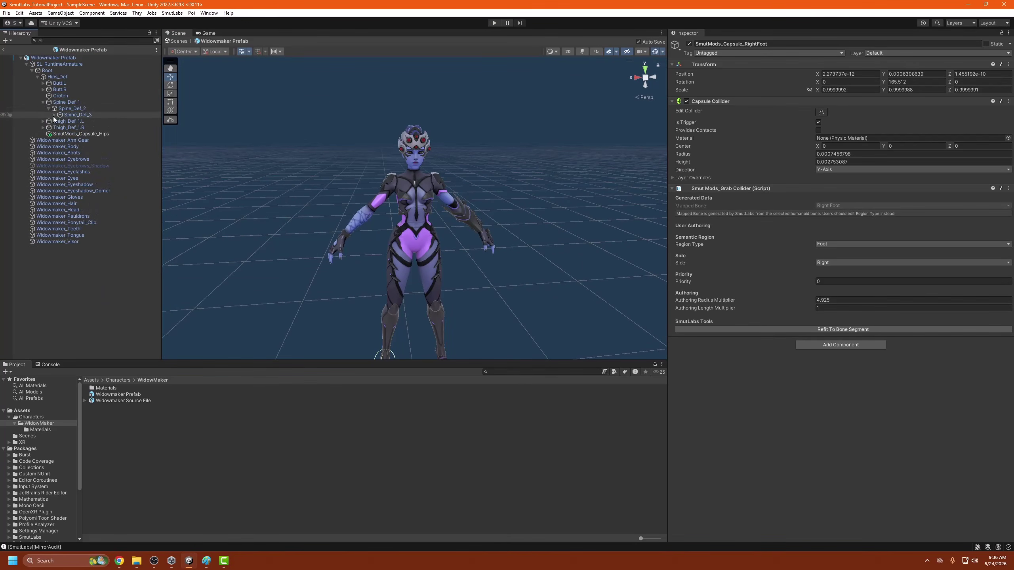
left_click(54, 114)
right_click(67, 102)
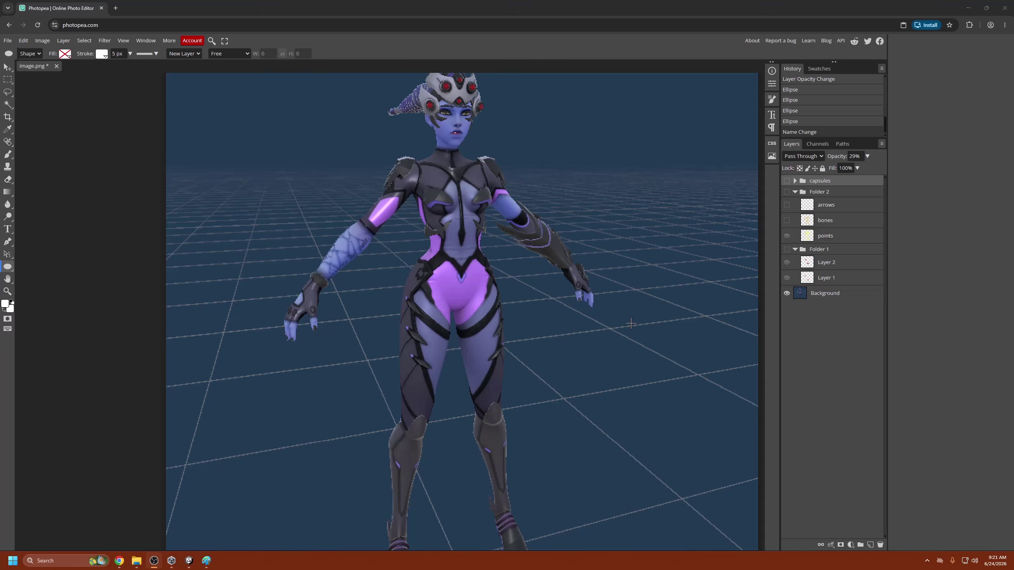
Switch to Photopea and show the points, bones and capsules overlays on the character image
left_click(787, 192)
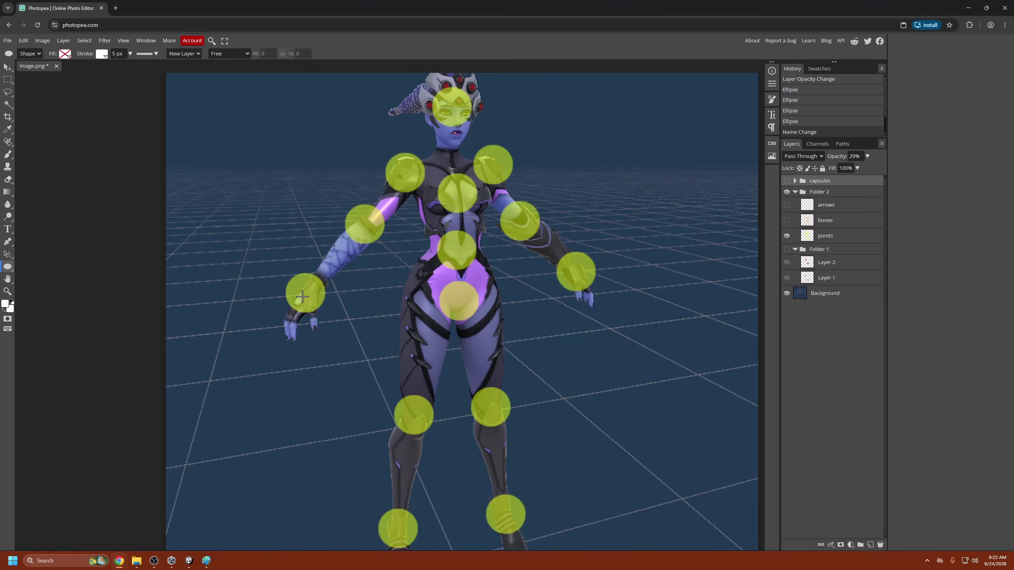
scroll(423, 471, "down", 2)
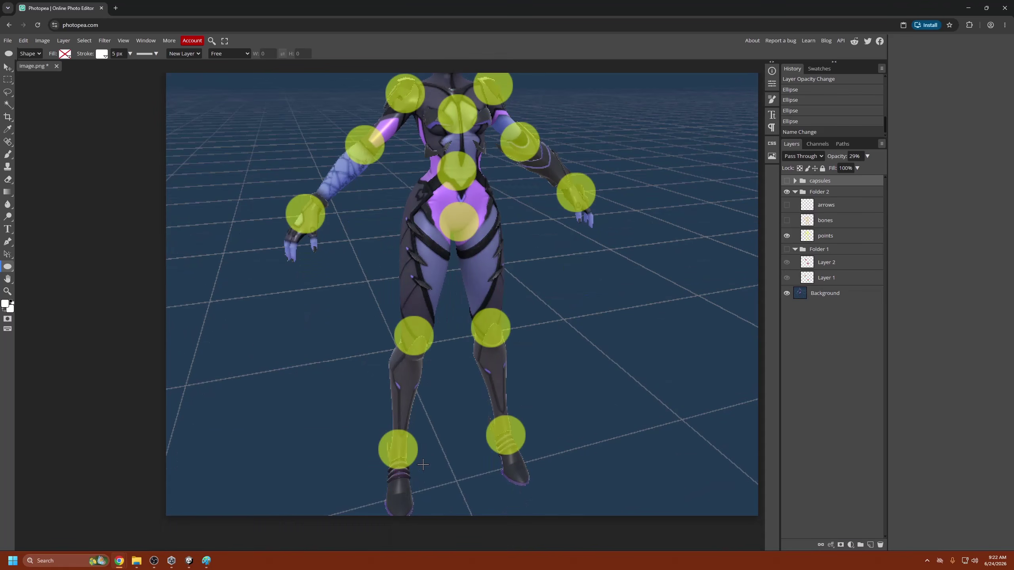
scroll(501, 453, "up", 2)
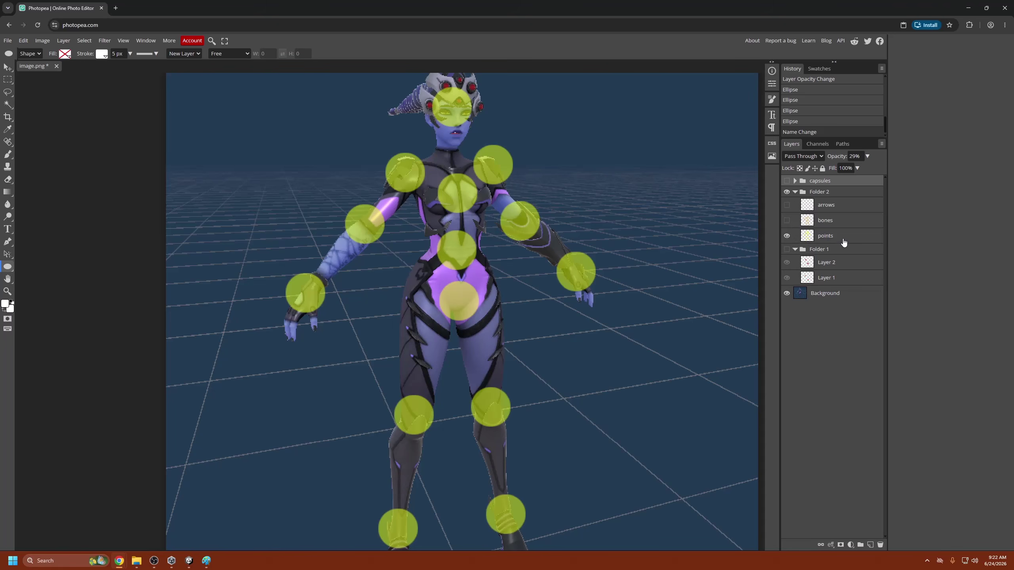
left_click(786, 221)
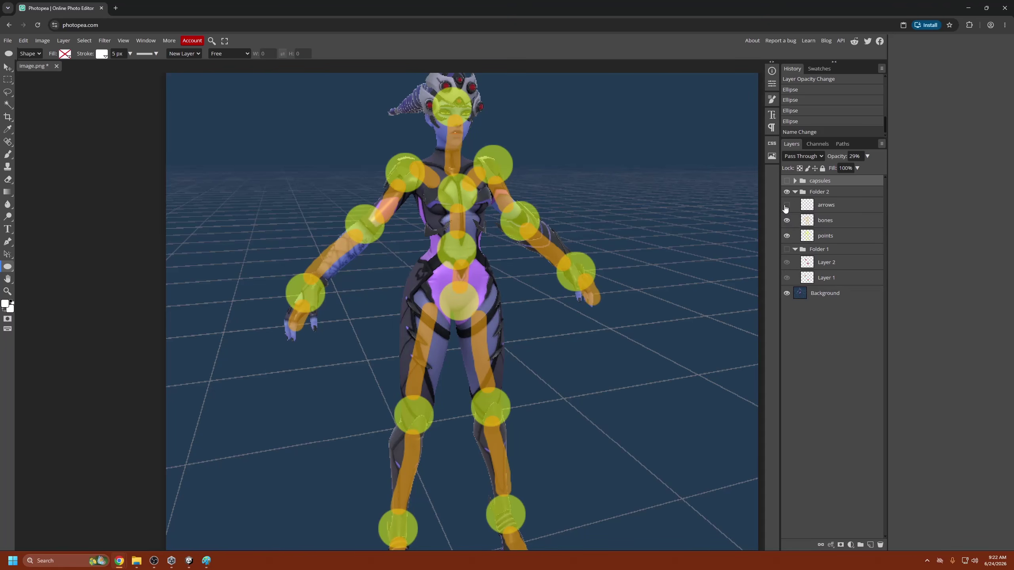
left_click(786, 181)
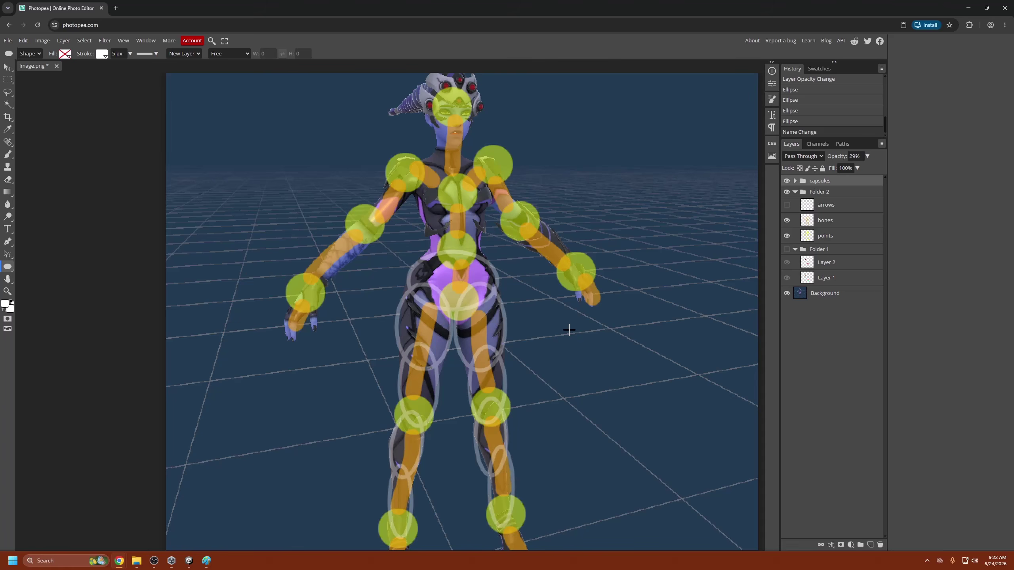
scroll(569, 330, "down", 2)
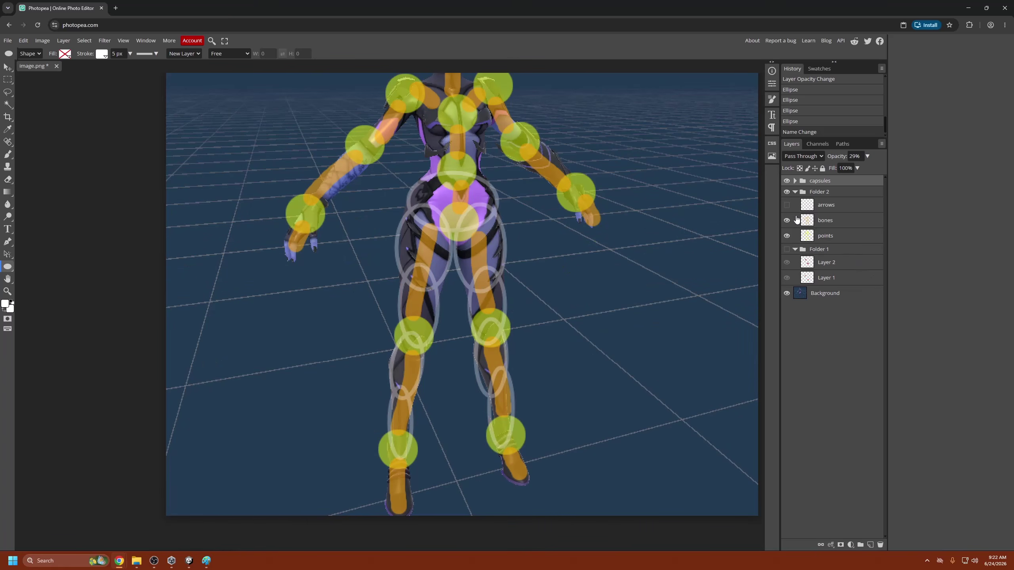
Hide the bones and points layers and view the capsule outlines over the hips and legs up close
left_click(786, 220)
left_click(787, 236)
scroll(407, 380, "left", 3)
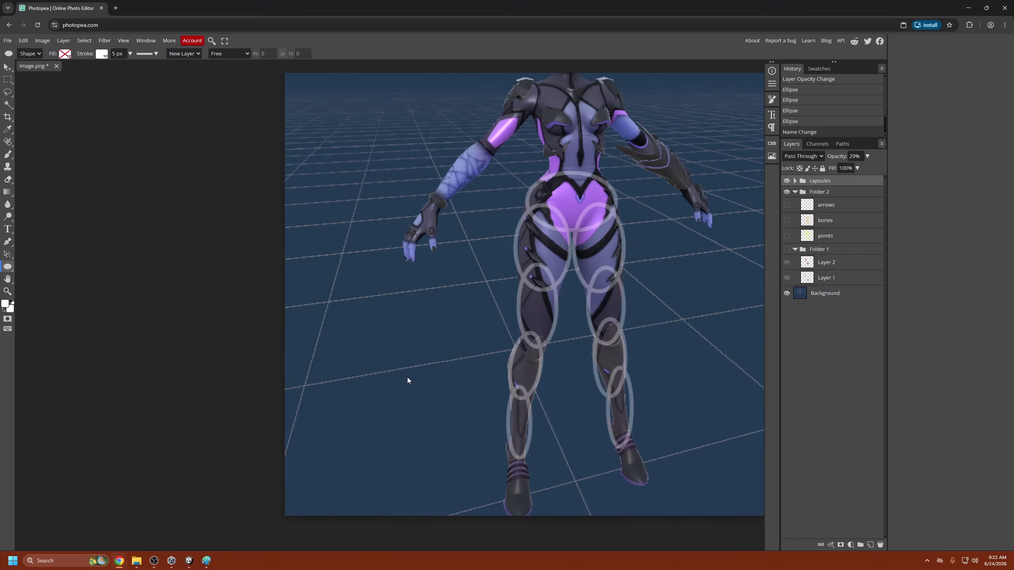
scroll(407, 380, "right", 3)
key("super")
left_click(565, 324)
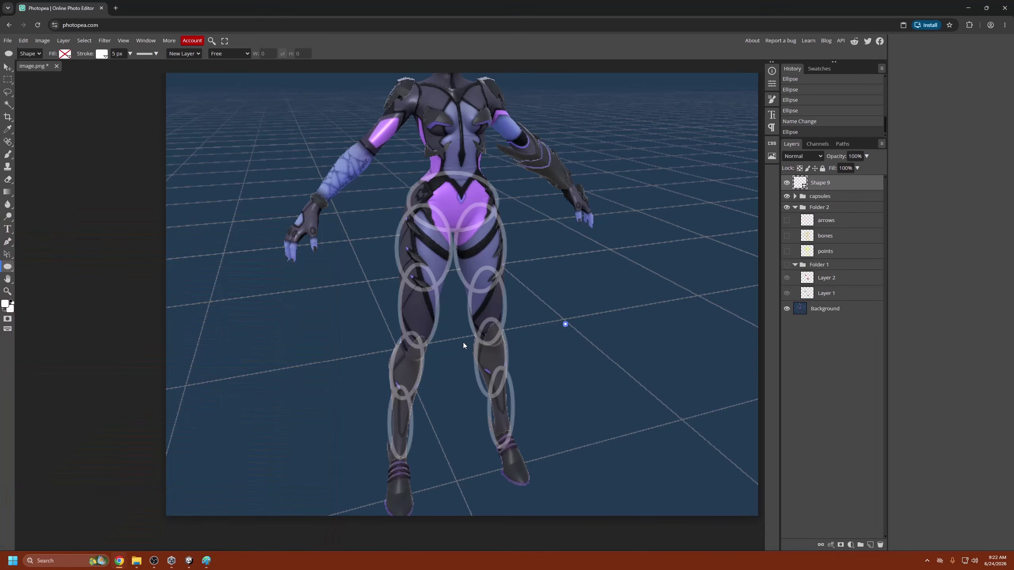
key("ctrl+z")
scroll(419, 337, "up", 3)
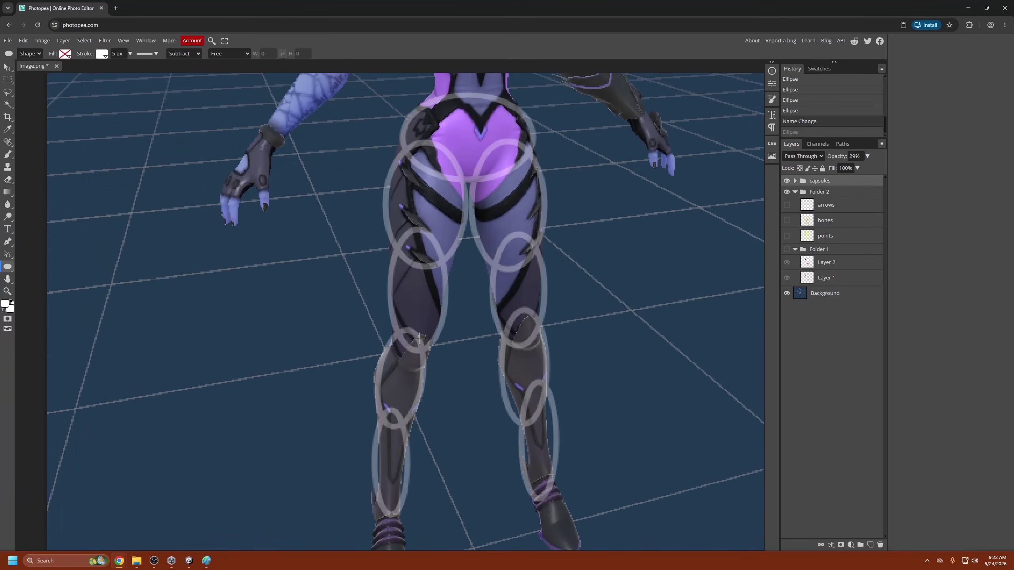
Examine the capsule outlines and their overlaps from the hips down both legs to the ankles
scroll(421, 347, "down", 3)
scroll(429, 384, "up", 3)
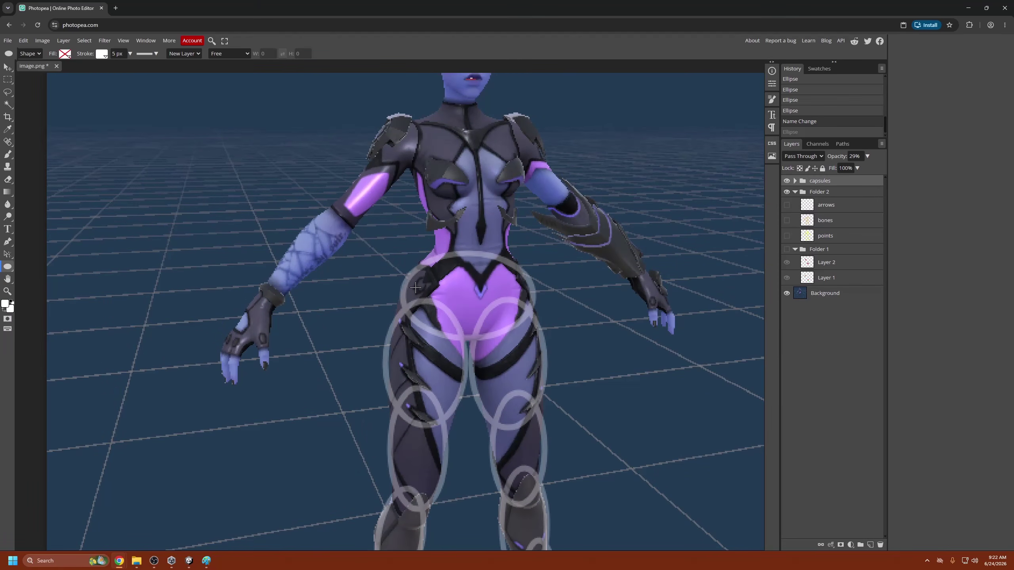
scroll(414, 384, "down", 5)
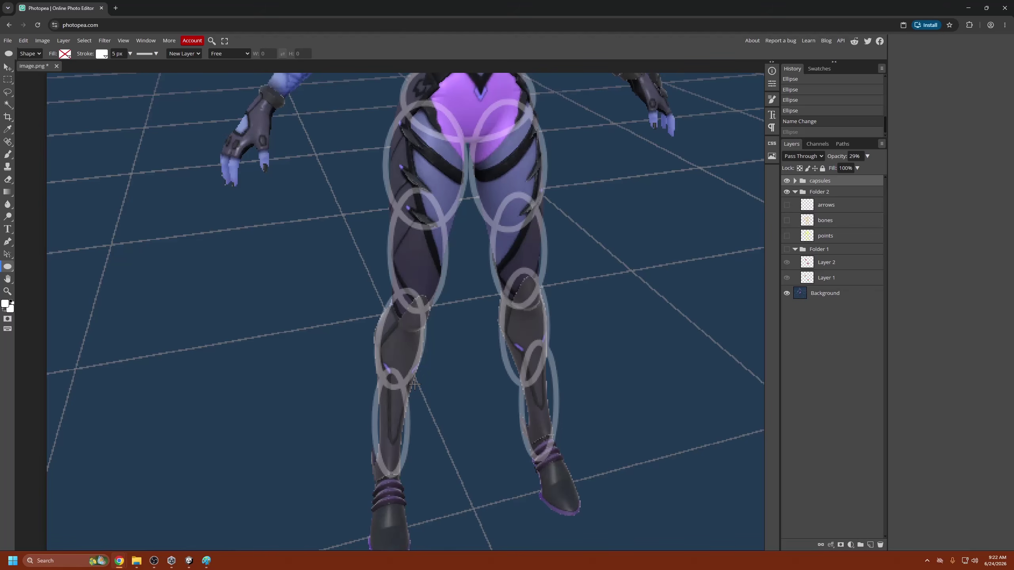
scroll(507, 390, "up", 5)
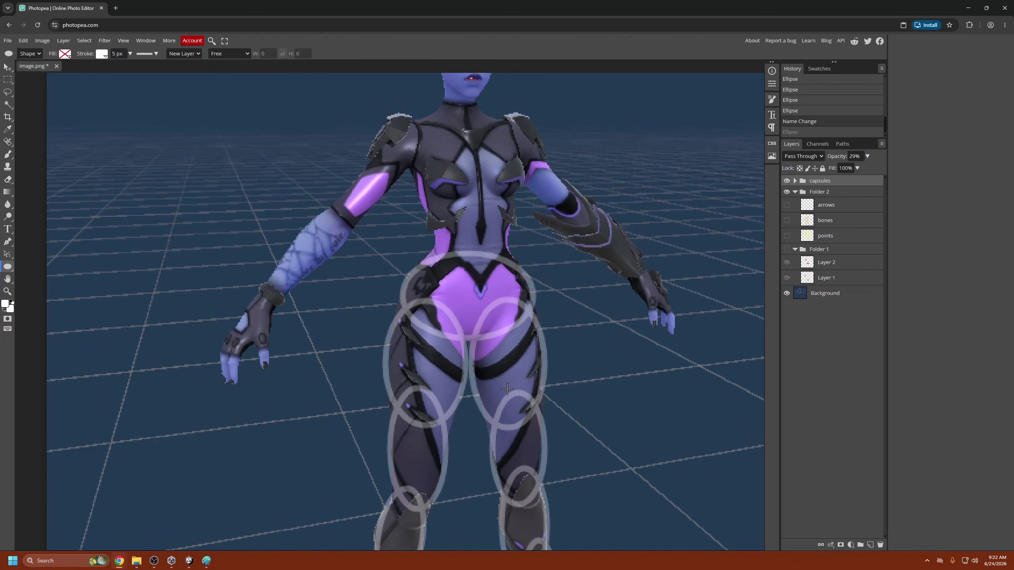
scroll(495, 382, "down", 2)
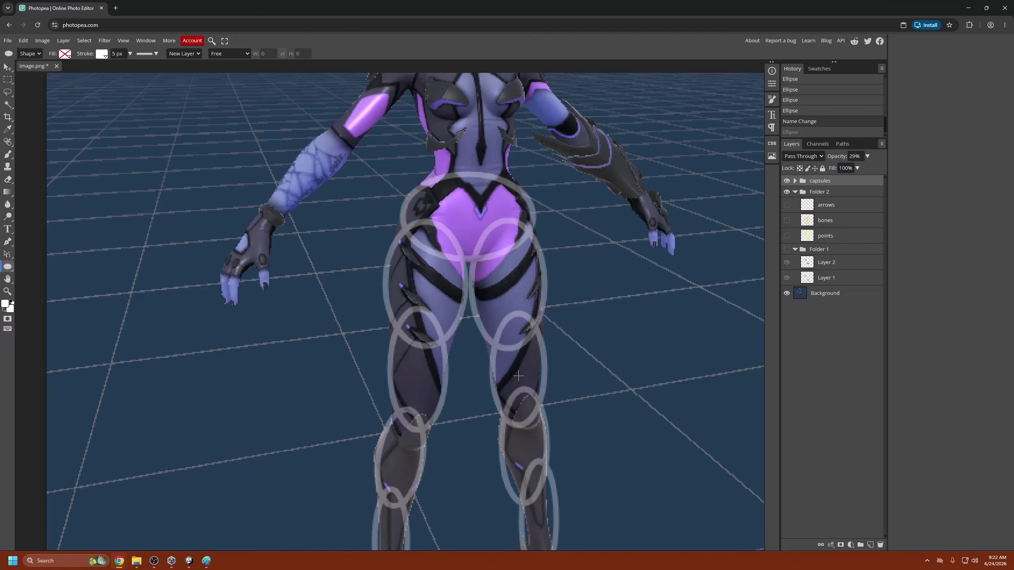
scroll(516, 371, "down", 4)
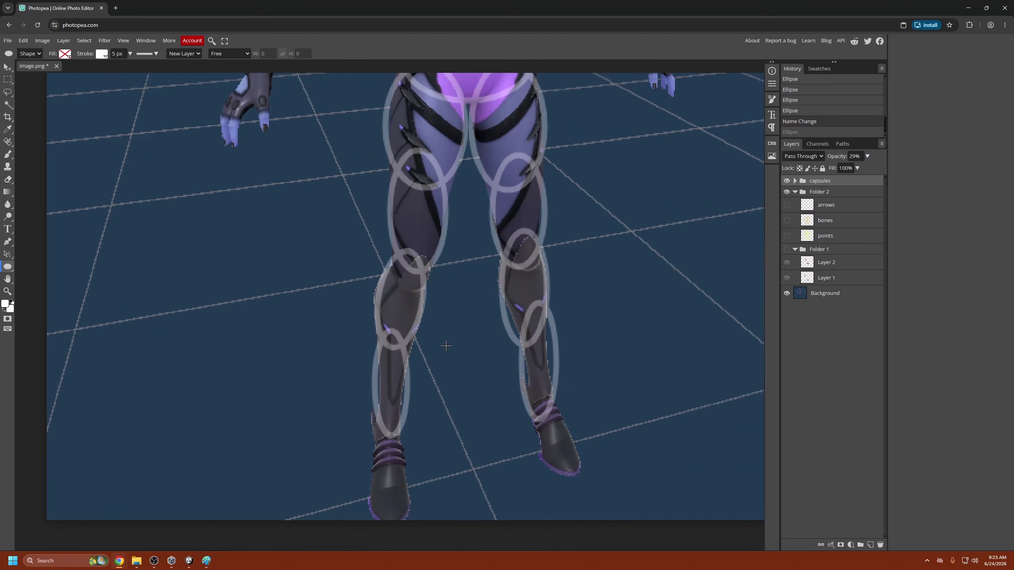
scroll(459, 346, "up", 3)
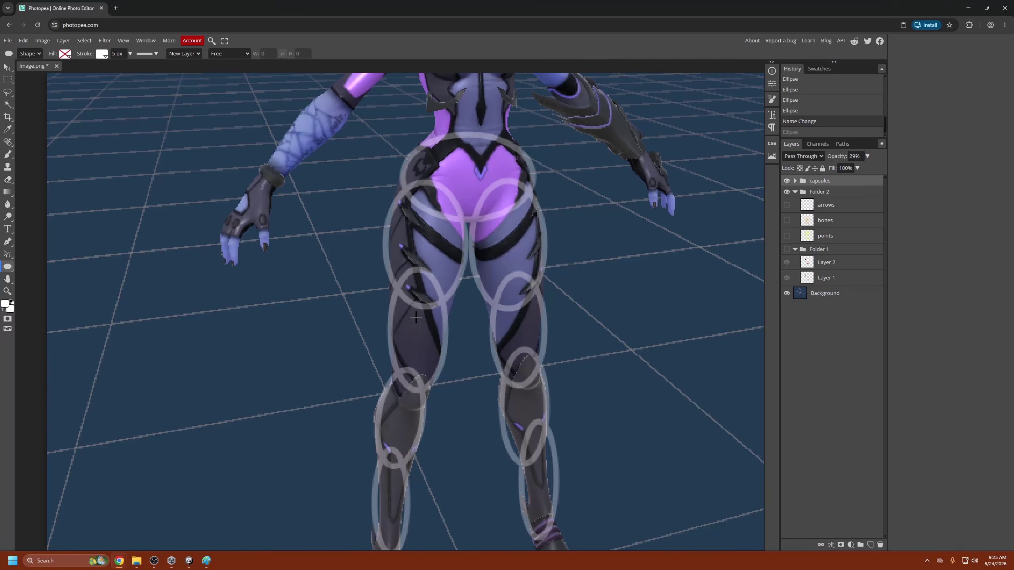
scroll(445, 305, "down", 2)
scroll(445, 305, "down", 1)
scroll(401, 296, "up", 3)
scroll(436, 262, "up", 4)
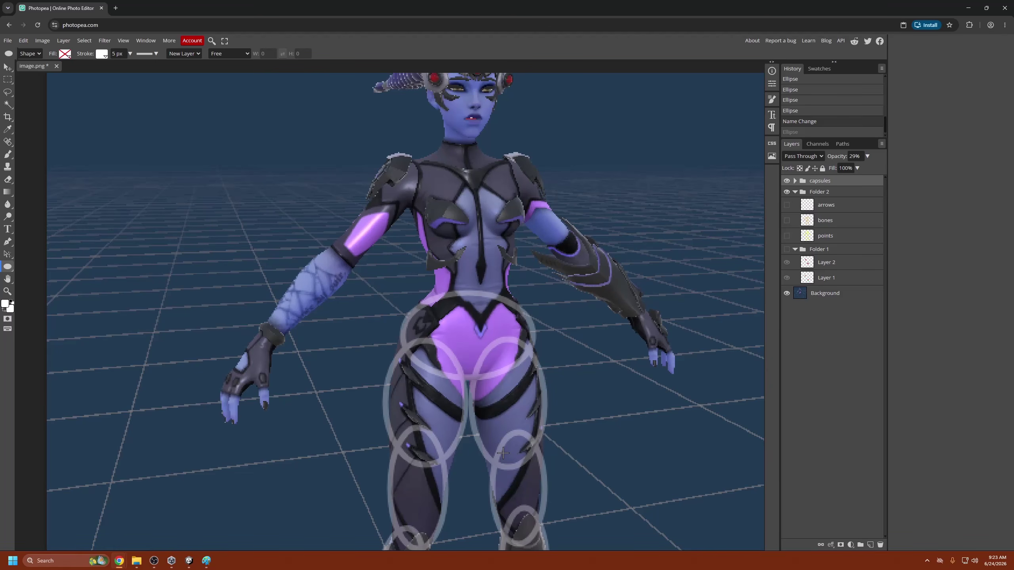
scroll(539, 414, "down", 2)
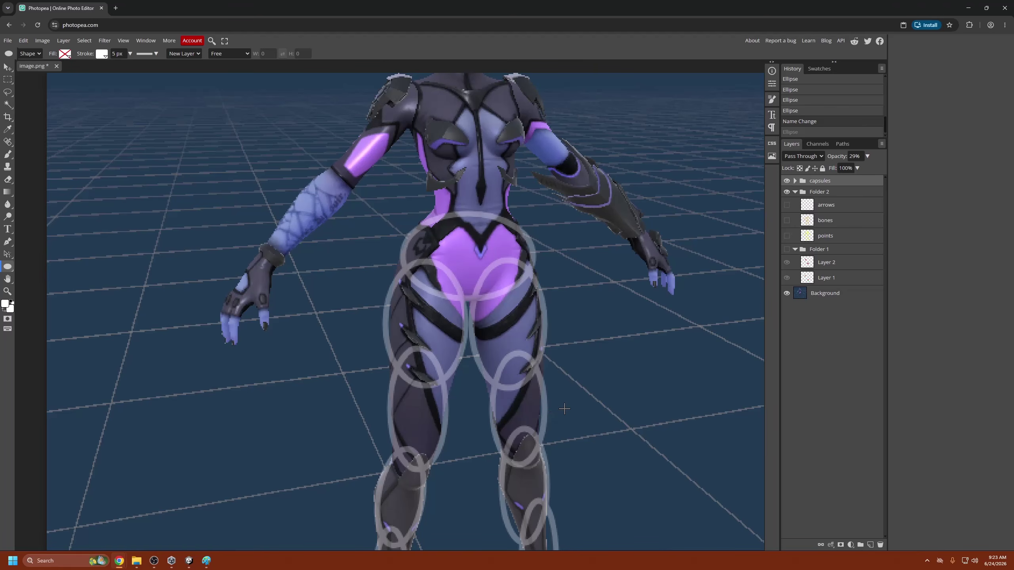
scroll(564, 408, "down", 2)
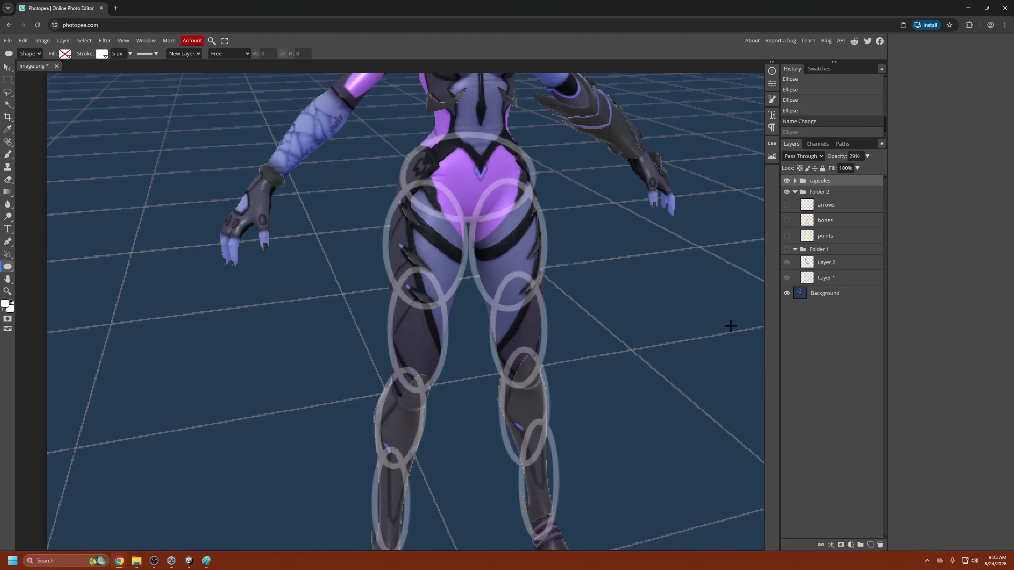
Hide the capsules overlay and show the arrows layer beside the thigh
left_click(787, 183)
left_click(786, 192)
scroll(407, 387, "up", 1)
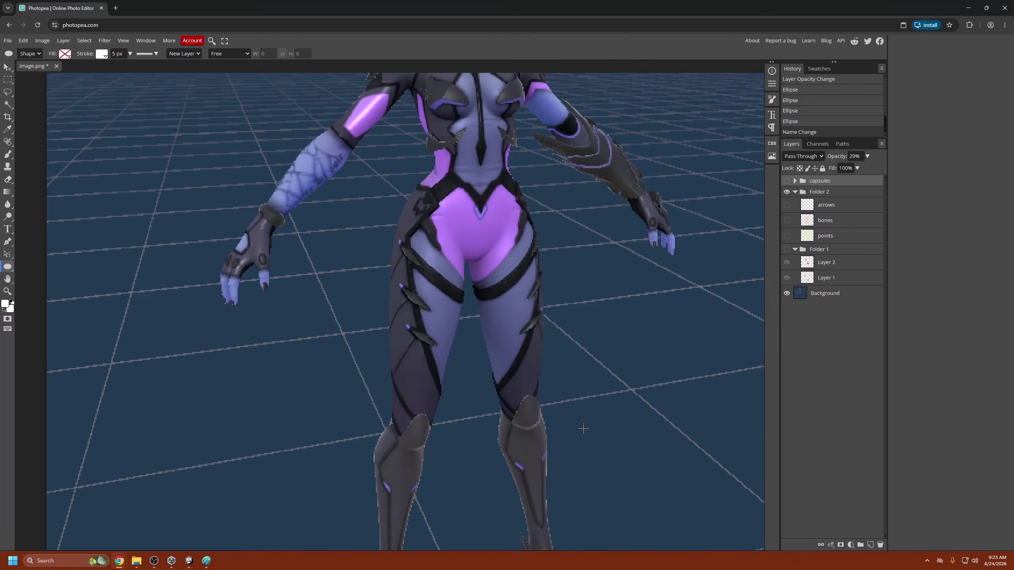
scroll(583, 429, "down", 2)
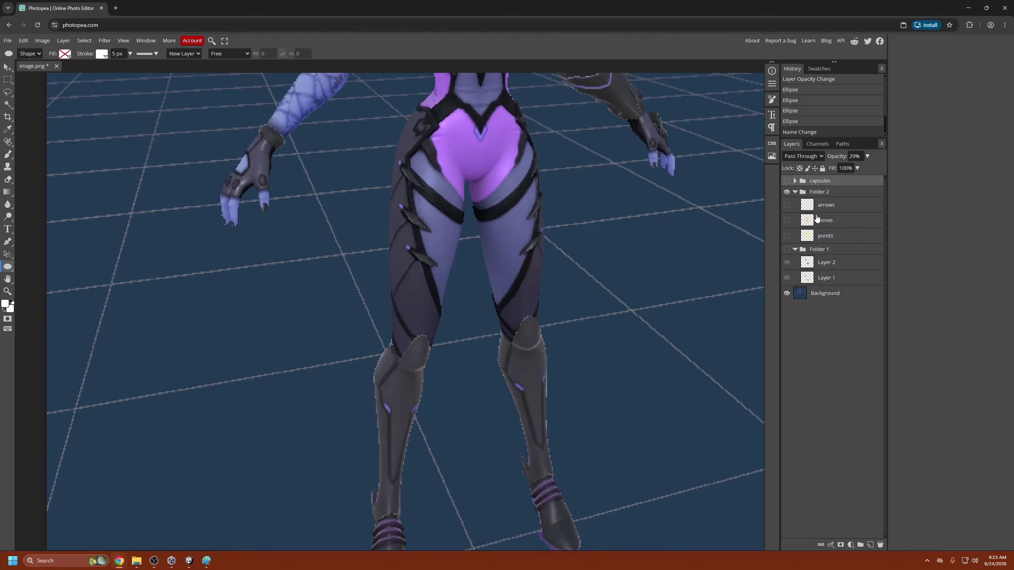
left_click(787, 205)
scroll(627, 290, "up", 1)
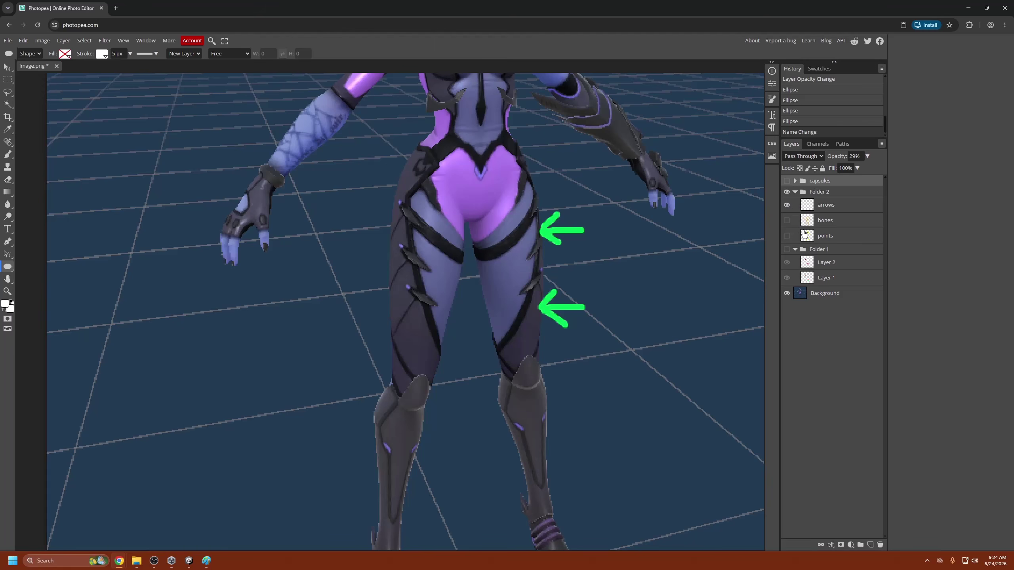
Show the capsules overlay again and compare the capsule outlines with the thigh arrows and the lower legs
left_click(787, 180)
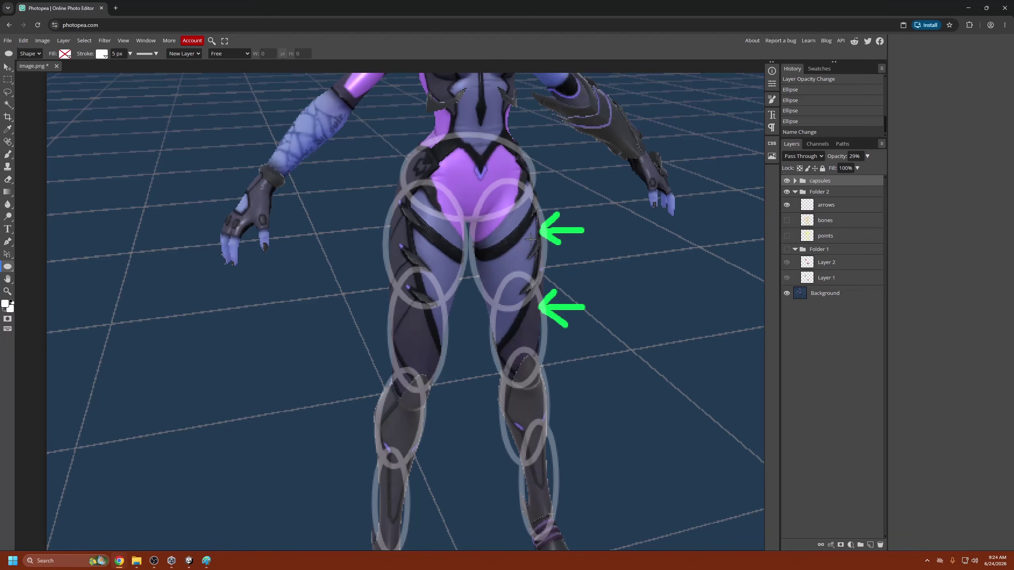
scroll(527, 244, "up", 3)
scroll(527, 254, "down", 2)
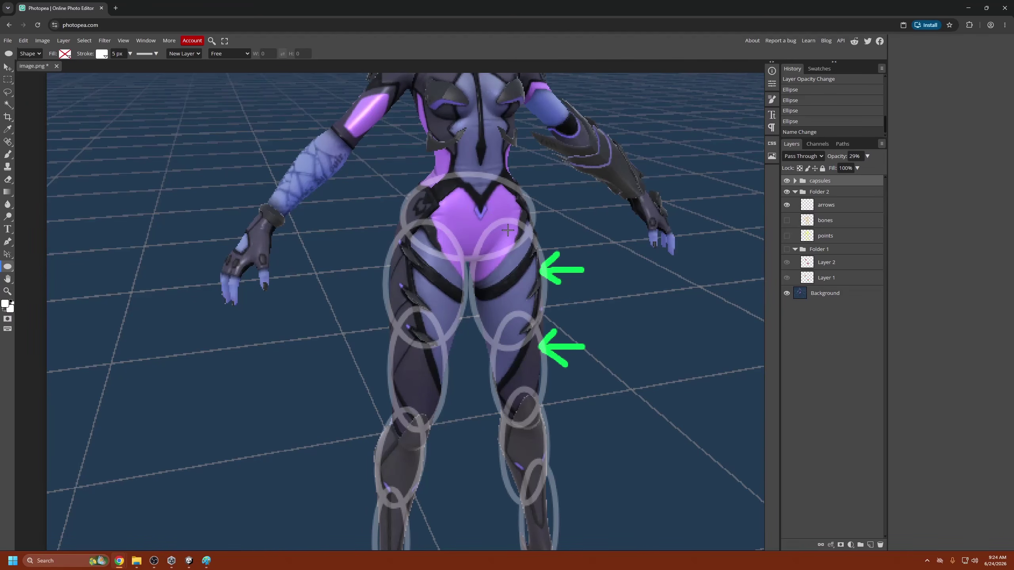
scroll(494, 251, "down", 2)
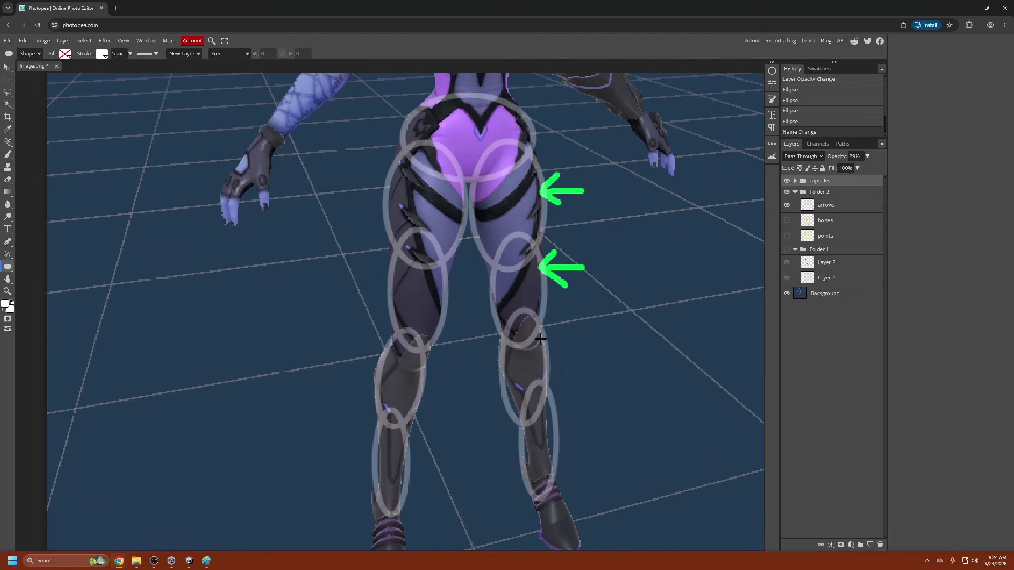
scroll(653, 414, "down", 2)
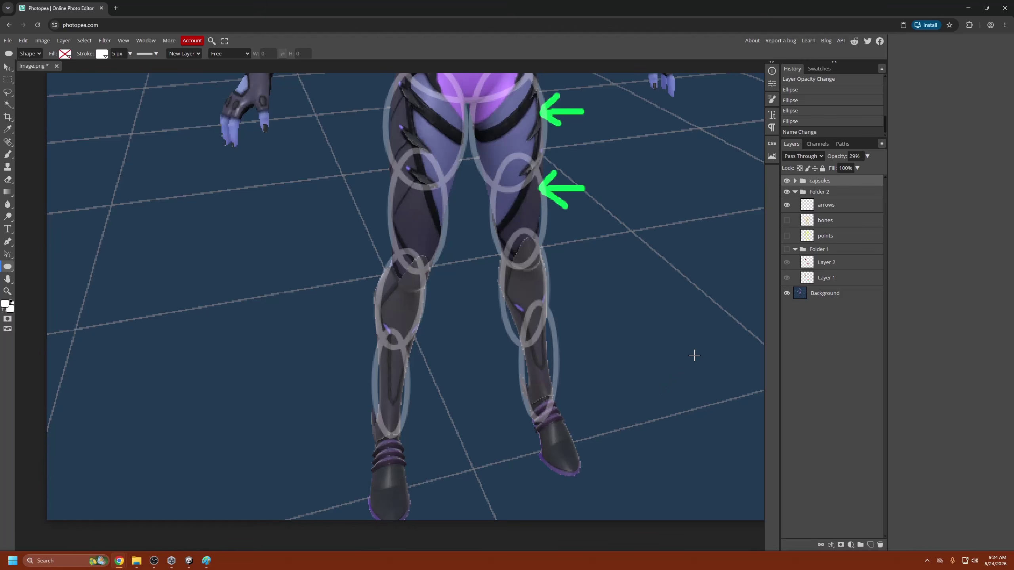
With the Brush tool in bright green, paint an arrow on the arrows layer pointing at the upper calf capsule below the existing arrows
left_click(8, 155)
left_click(4, 305)
left_click_drag(127, 164, 160, 111)
left_click(231, 117)
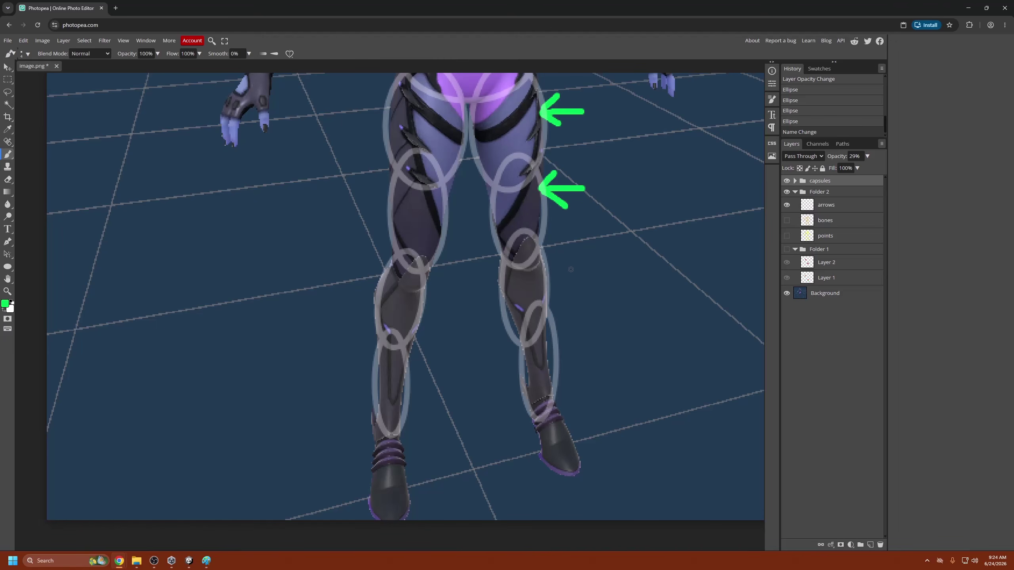
left_click(553, 269)
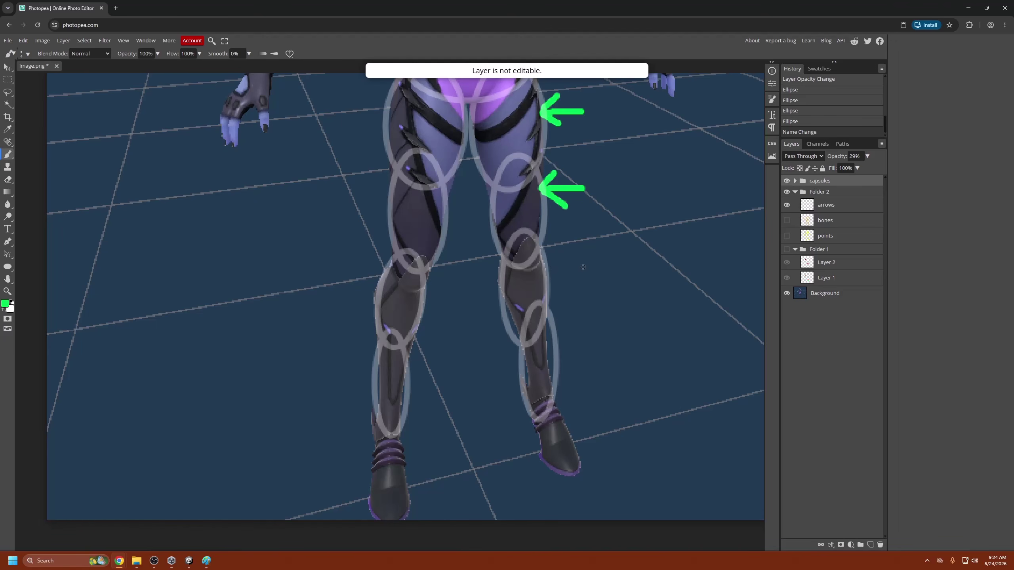
left_click(822, 212)
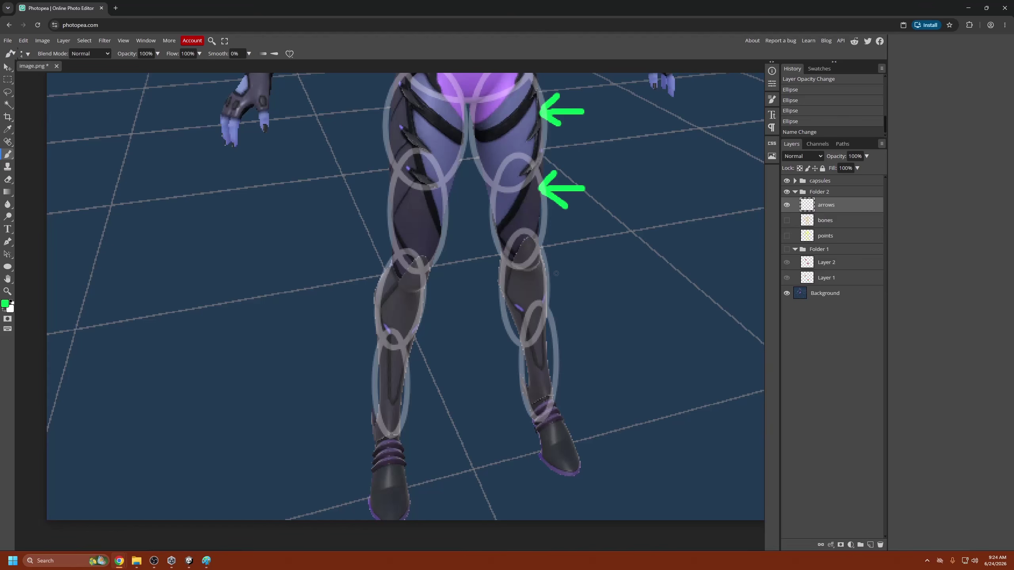
mouse_move(551, 265)
left_mouse_down()
mouse_move(597, 264)
mouse_move(550, 267)
mouse_move(569, 255)
mouse_move(550, 269)
mouse_move(571, 284)
left_mouse_up()
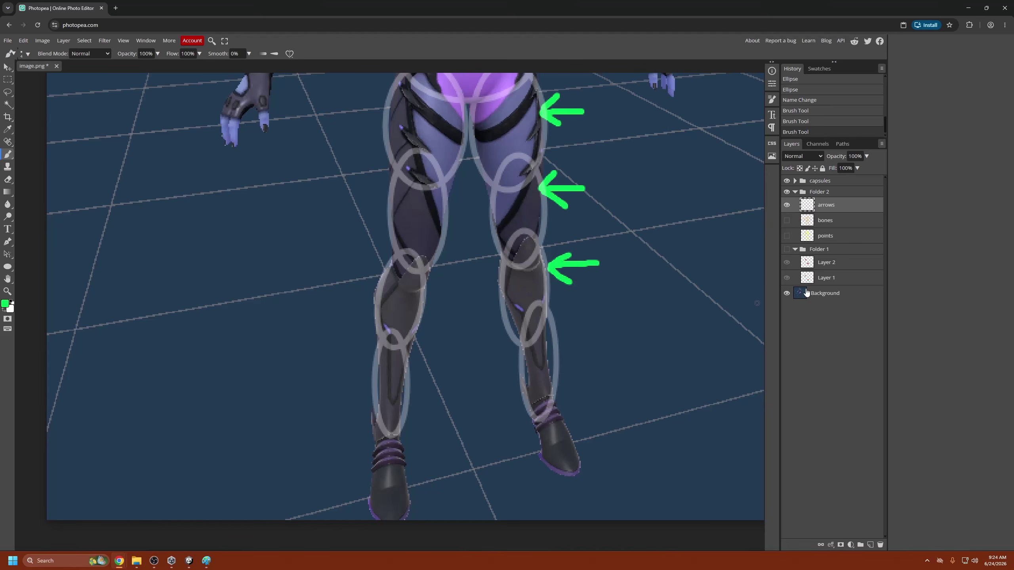
Show the bones layer, paint a green arrow pointing at the lower shin capsule, and review the bones against the capsules
left_click(786, 220)
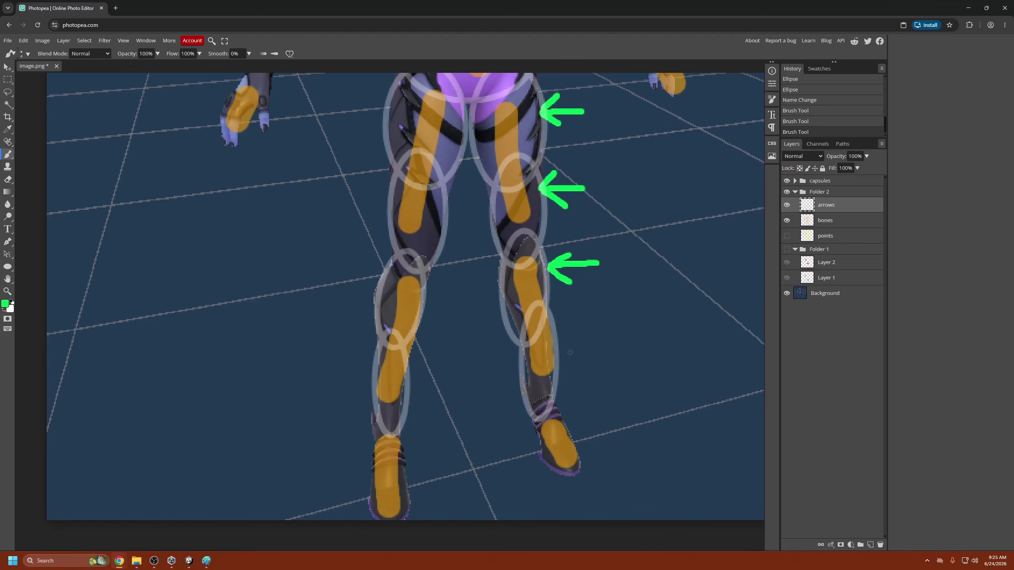
mouse_move(556, 355)
left_mouse_down()
mouse_move(610, 353)
mouse_move(557, 353)
mouse_move(579, 341)
mouse_move(590, 378)
left_mouse_up()
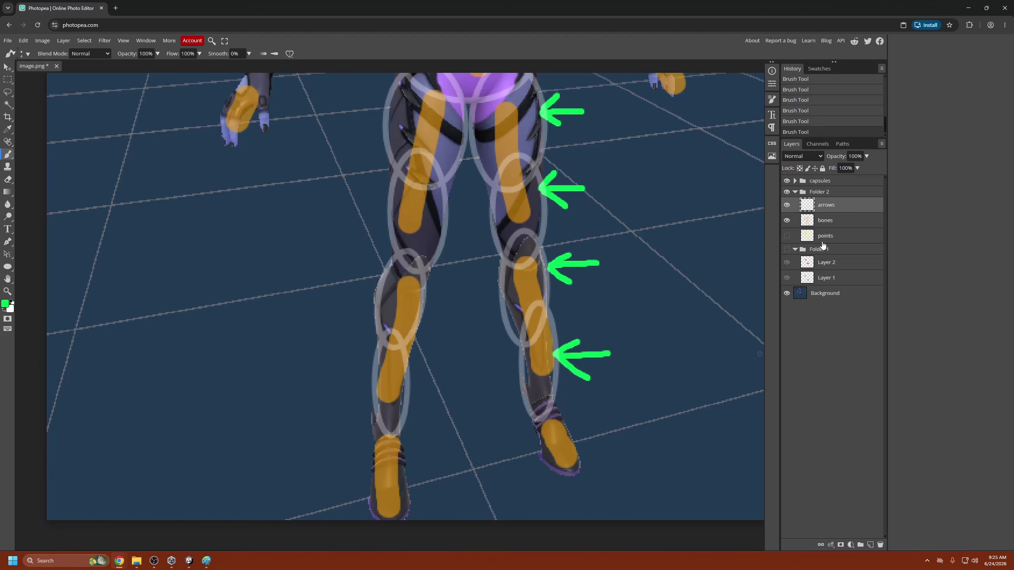
scroll(610, 317, "up", 1)
scroll(610, 317, "up", 4)
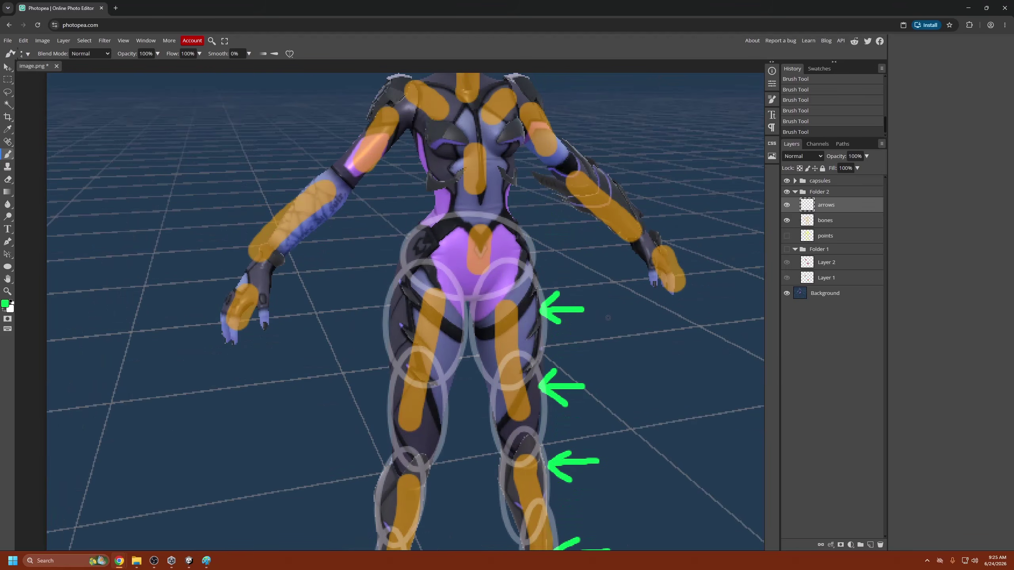
scroll(608, 317, "down", 2)
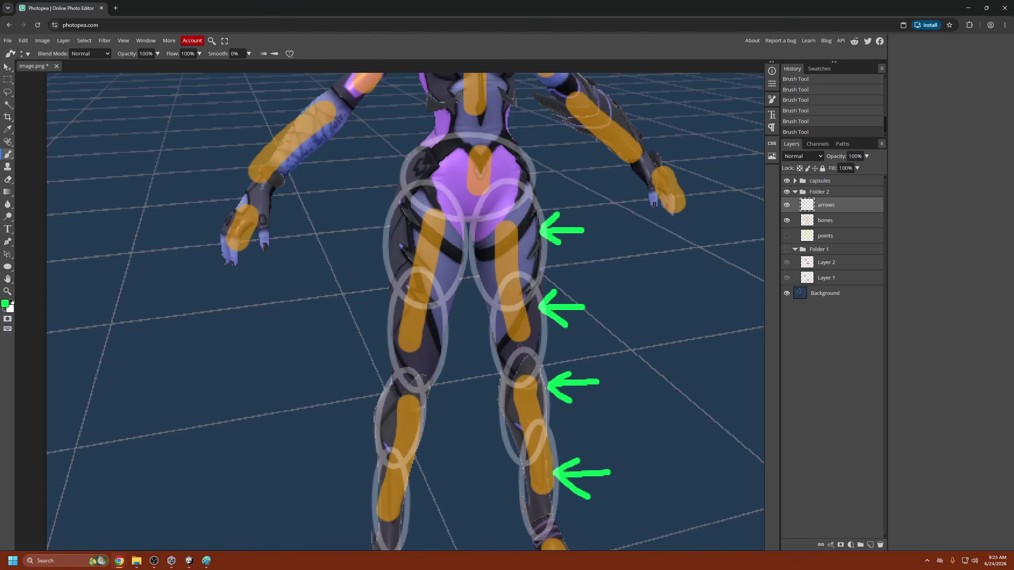
scroll(519, 345, "up", 2)
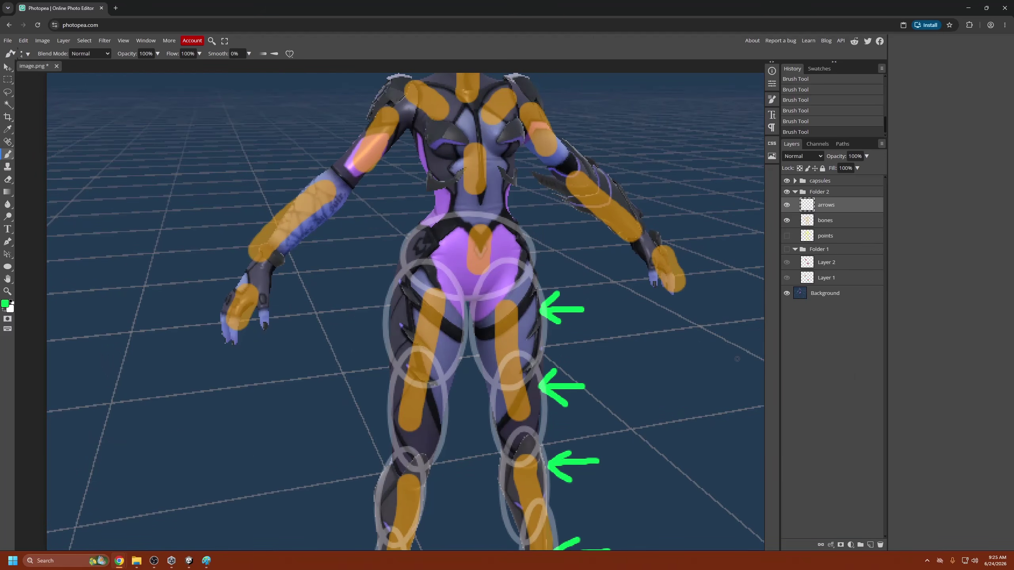